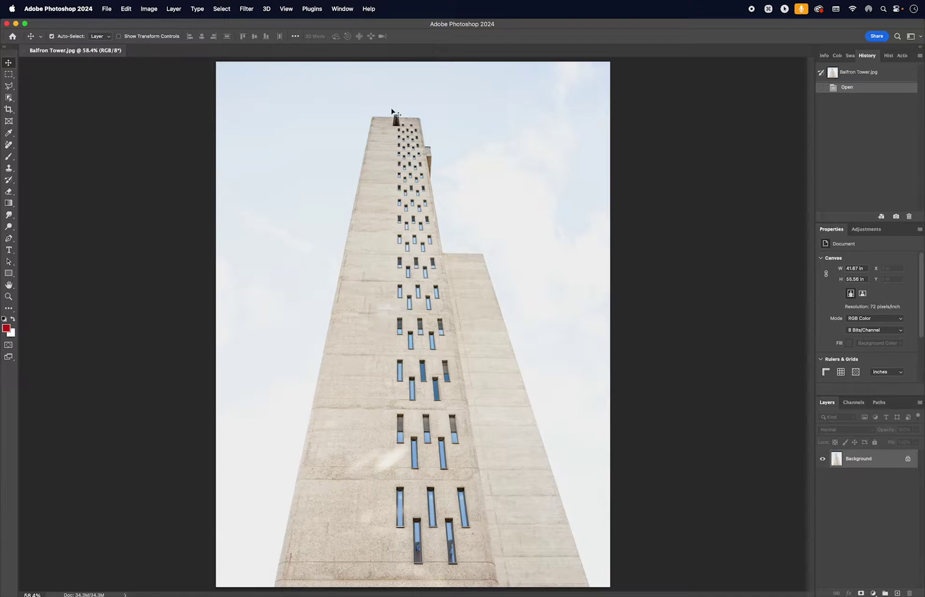
# Create a new white Letter-size document, 8.5 × 11 in at 300 ppi.
pyautogui.press('super+n')
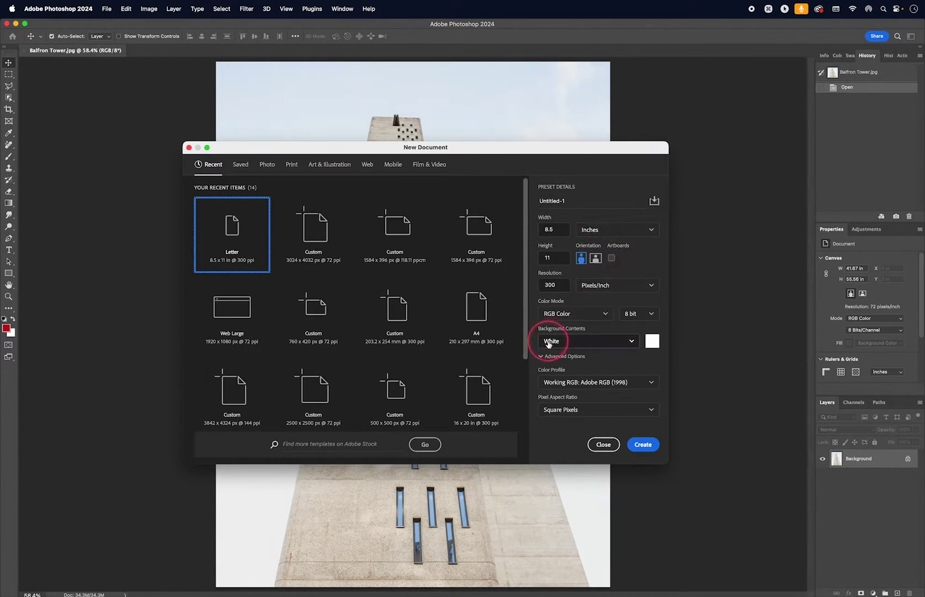
pyautogui.click(644, 447)
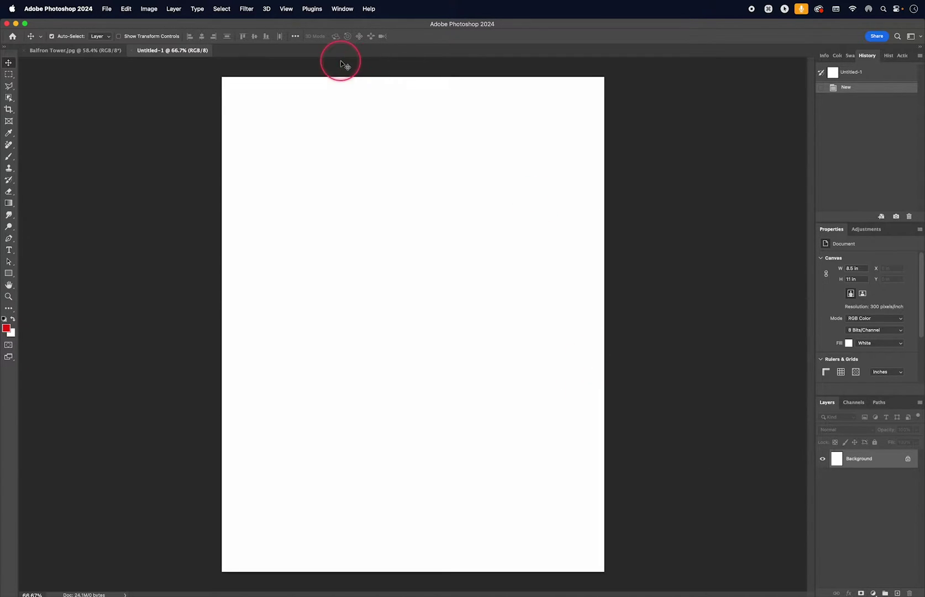
pyautogui.click(287, 10)
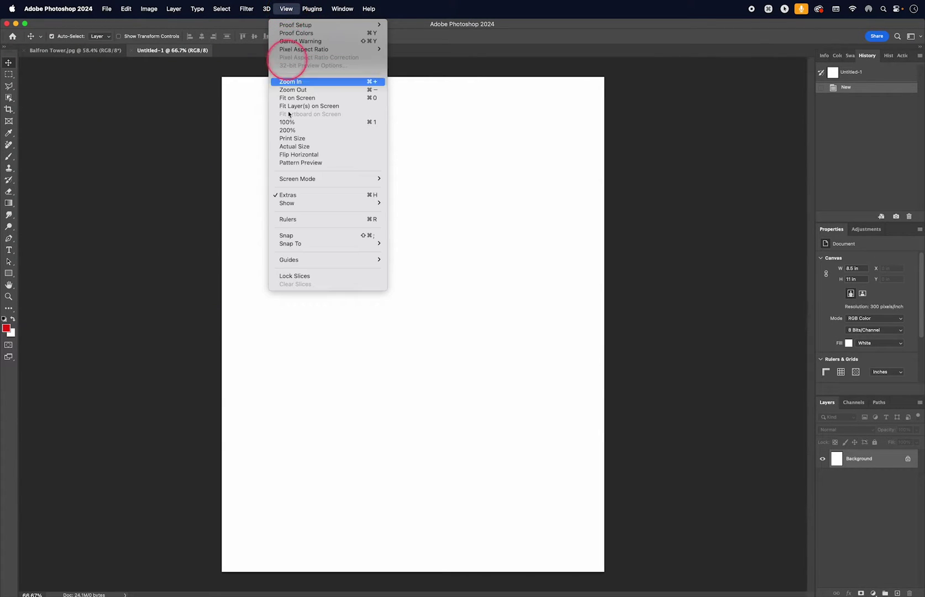
pyautogui.moveTo(309, 264)
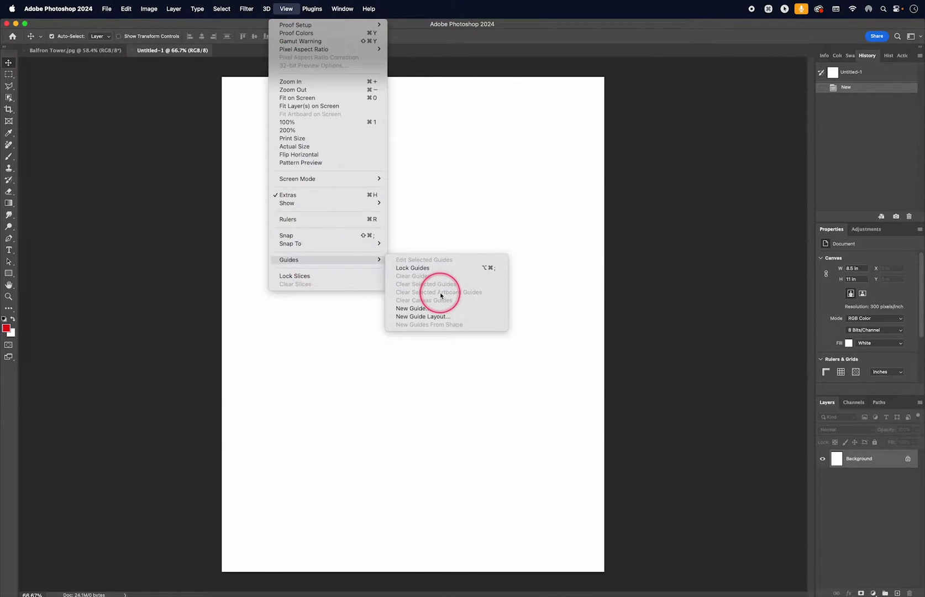
# Start a new guide layout with 8 columns and 14 rows, both gutters 0.
pyautogui.click(446, 317)
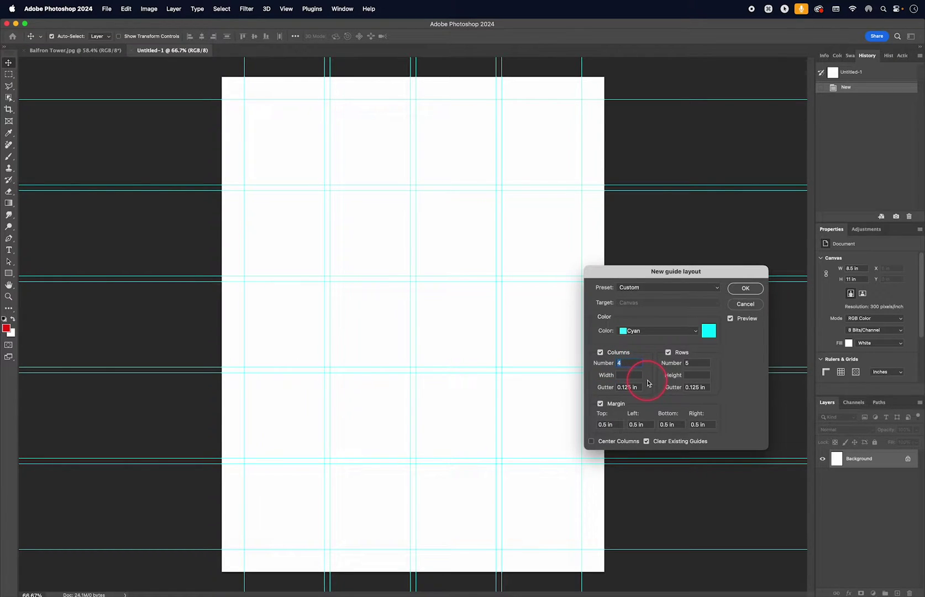
pyautogui.write('8')
pyautogui.press('Tab')
pyautogui.press('Tab')
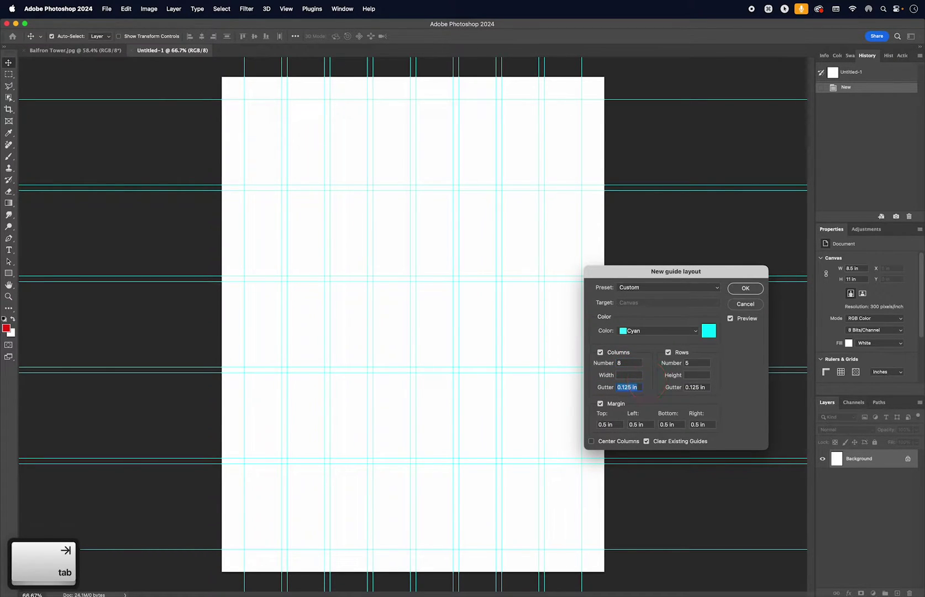
pyautogui.write('0')
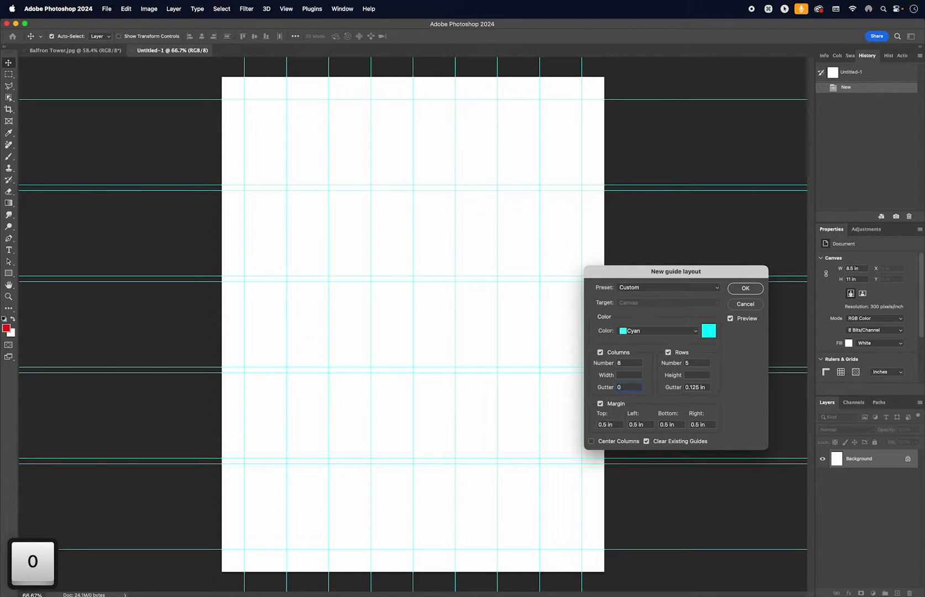
pyautogui.press('Tab')
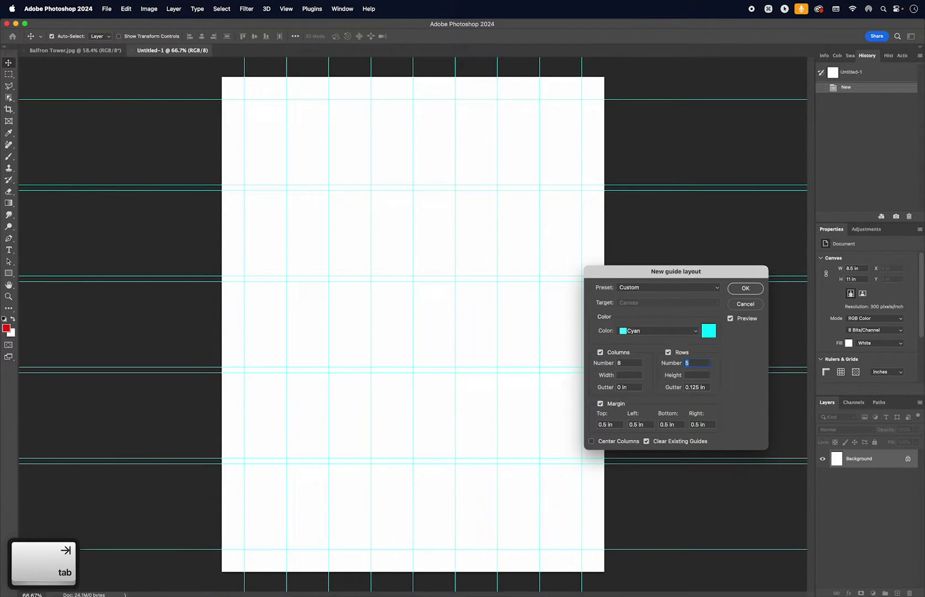
pyautogui.write('14')
pyautogui.press('Tab')
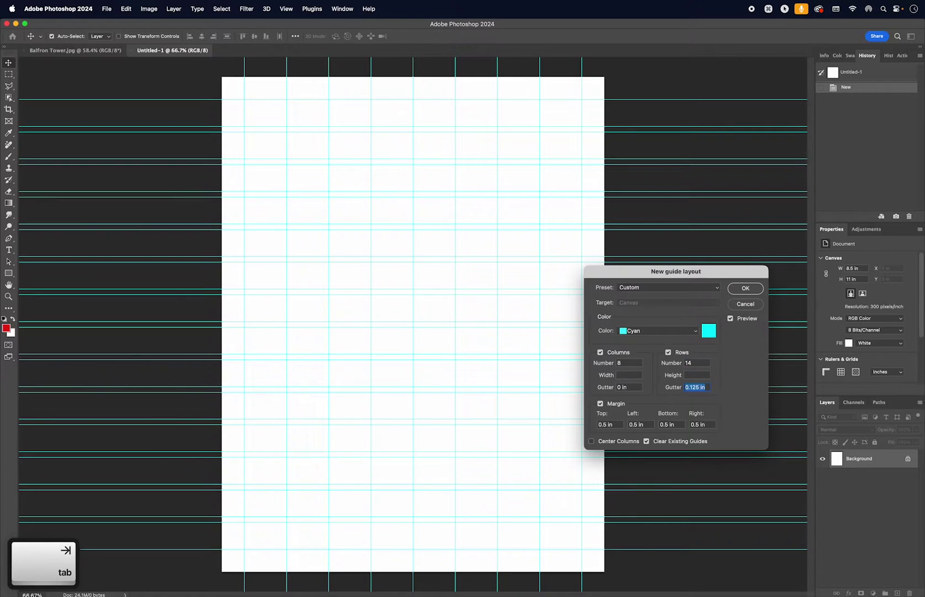
pyautogui.write('0')
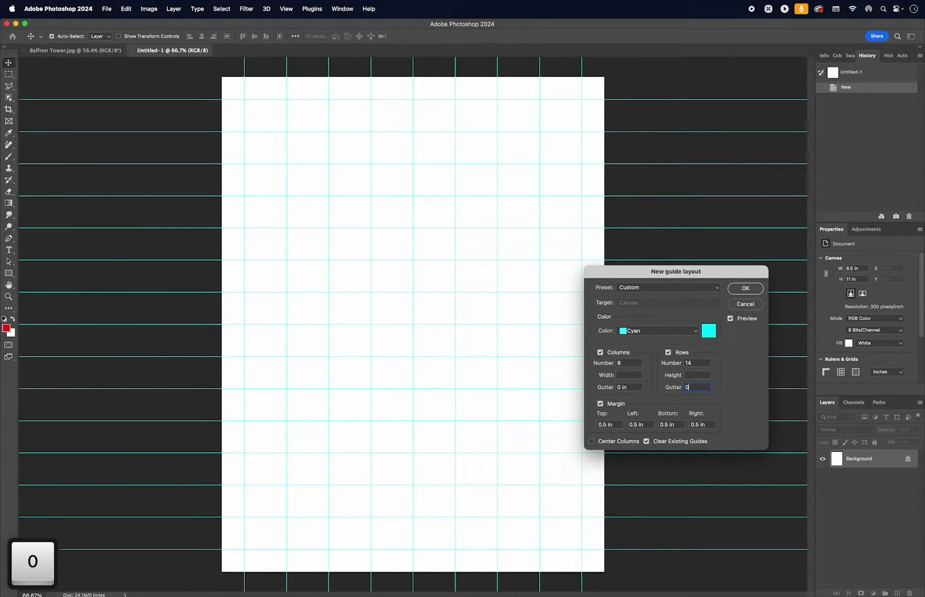
pyautogui.press('Tab')
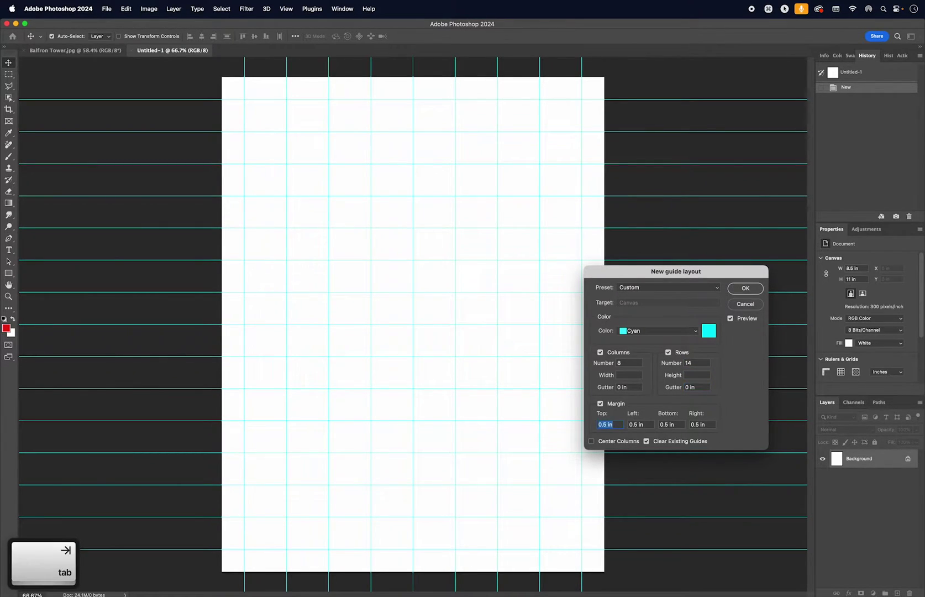
# Set the guide layout's top, left, bottom and right margins to 0.25 in.
pyautogui.write('0.25')
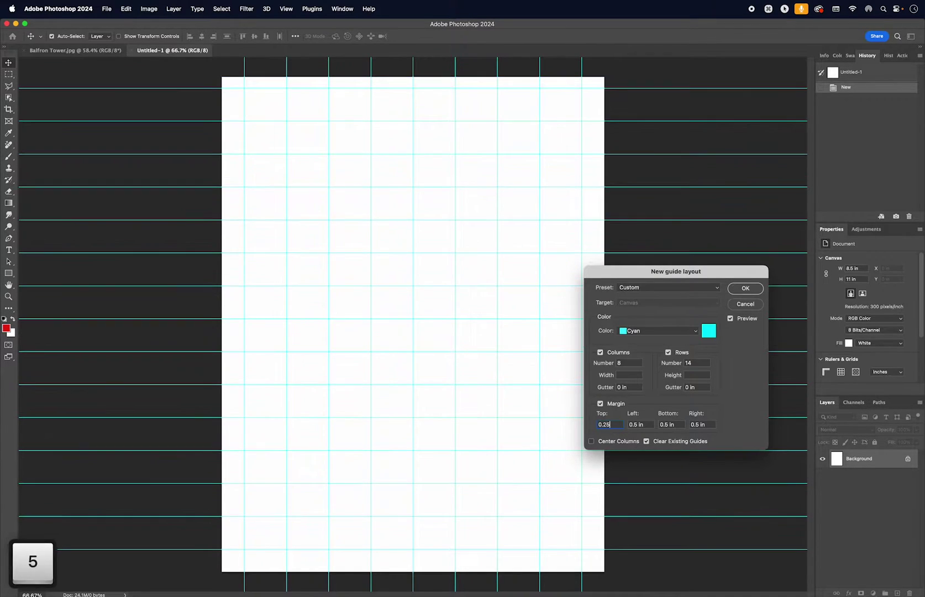
pyautogui.press('Tab')
pyautogui.write('0.25')
pyautogui.press('Tab')
pyautogui.write('0.2')
pyautogui.write('5')
pyautogui.press('Tab')
pyautogui.write('0.25')
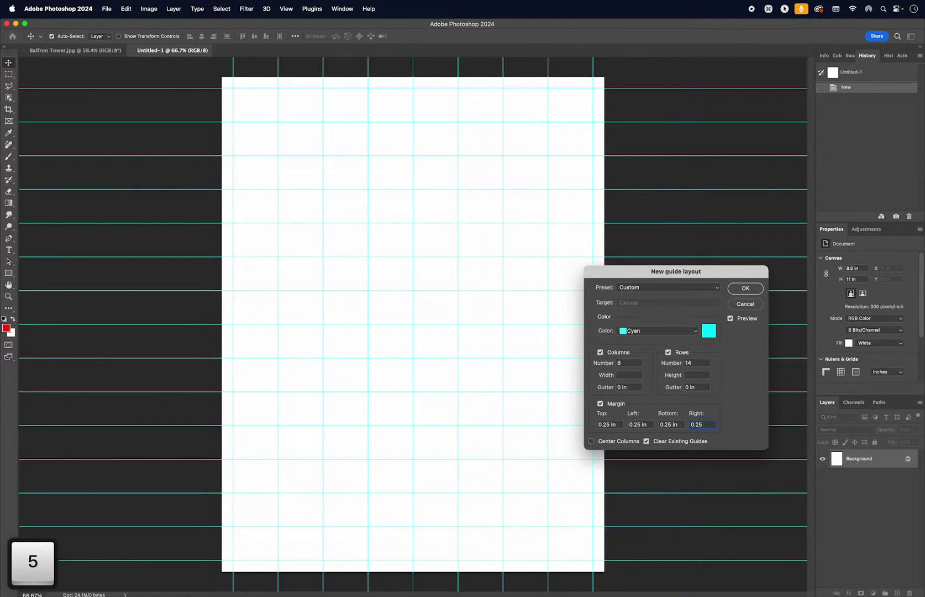
# Apply the guide layout and set the grid preferences to a gridline every 0.25 inch.
pyautogui.click(755, 287)
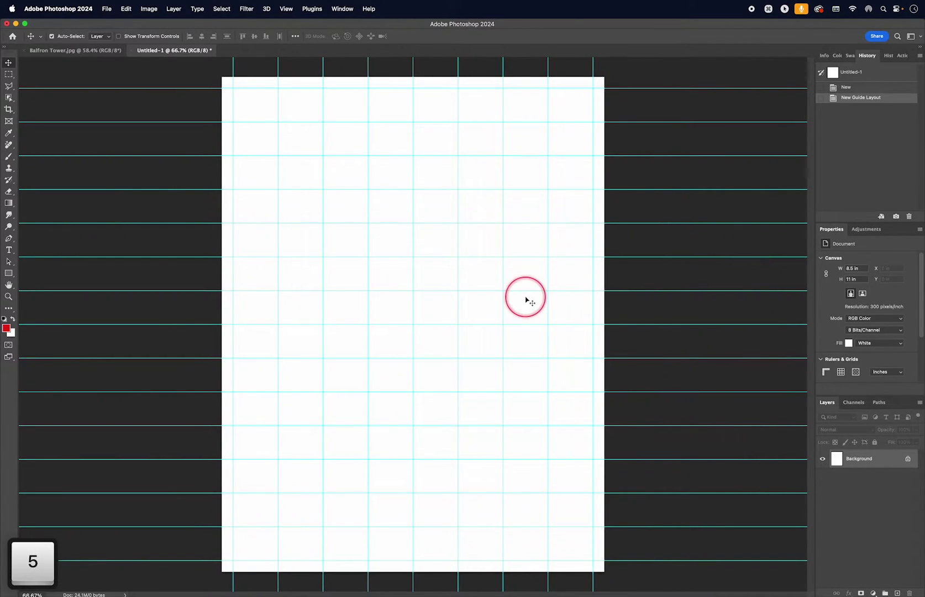
pyautogui.click(55, 10)
pyautogui.moveTo(44, 47)
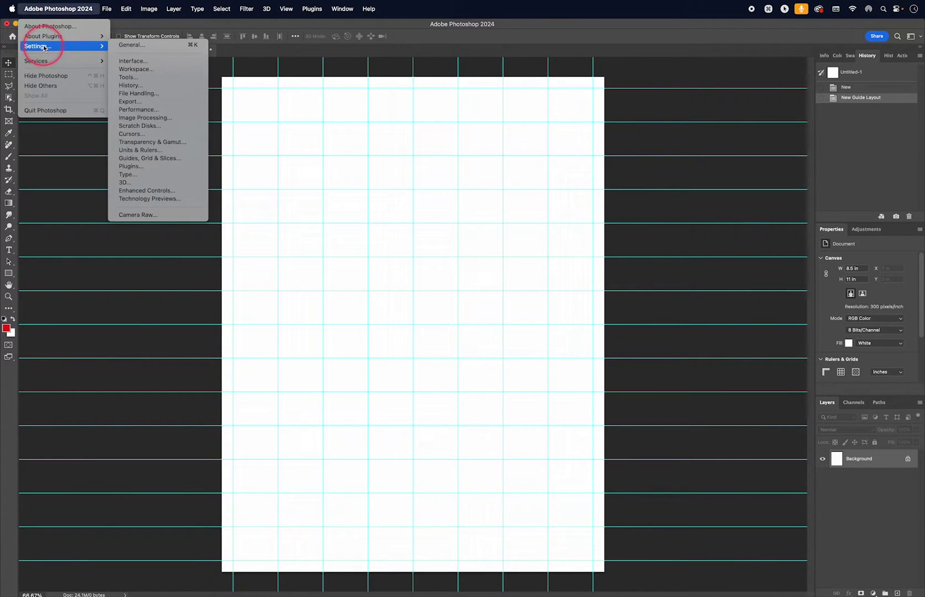
pyautogui.click(177, 160)
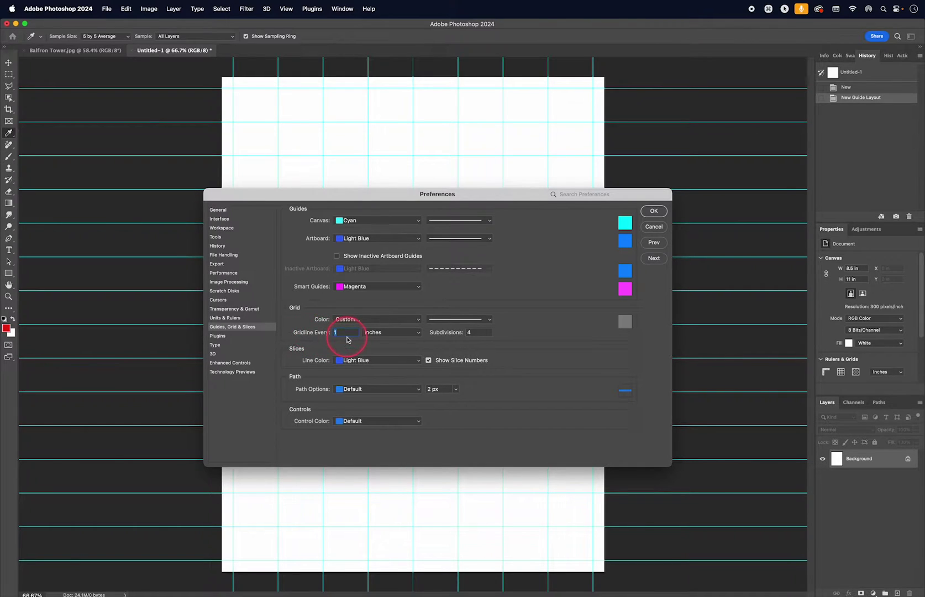
pyautogui.write('0.25')
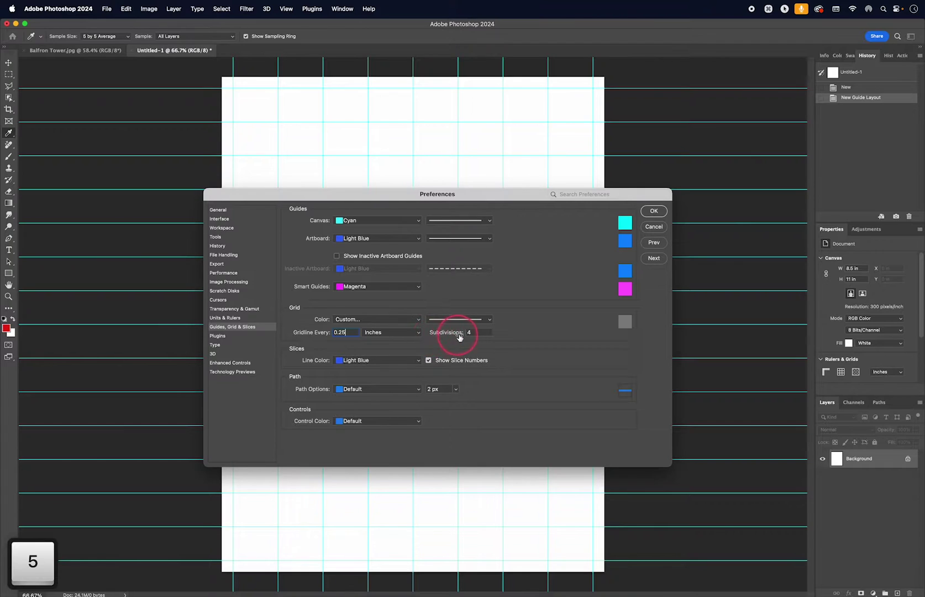
pyautogui.click(657, 211)
pyautogui.press('v')
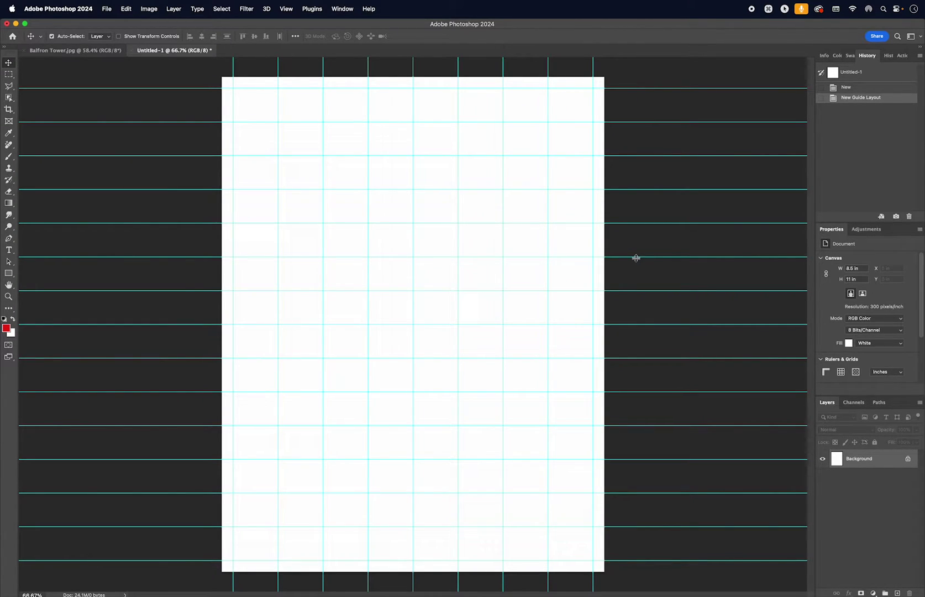
# Toggle the guides off and show the quarter-inch grid over the page.
pyautogui.press('super+semicolon')
pyautogui.press('super+semicolon')
pyautogui.press('super')
pyautogui.press('super+apostrophe')
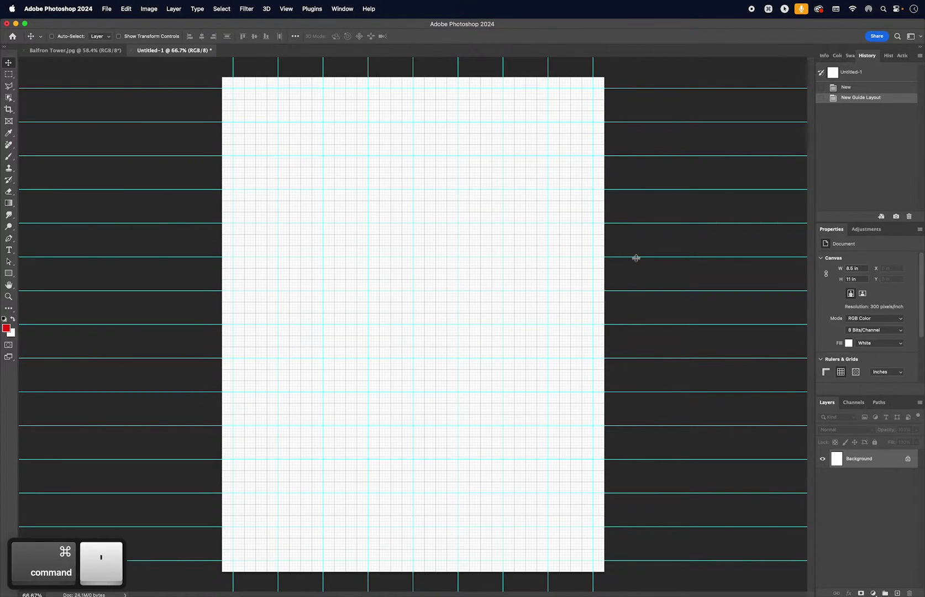
pyautogui.press('super+apostrophe')
pyautogui.press('super+apostrophe')
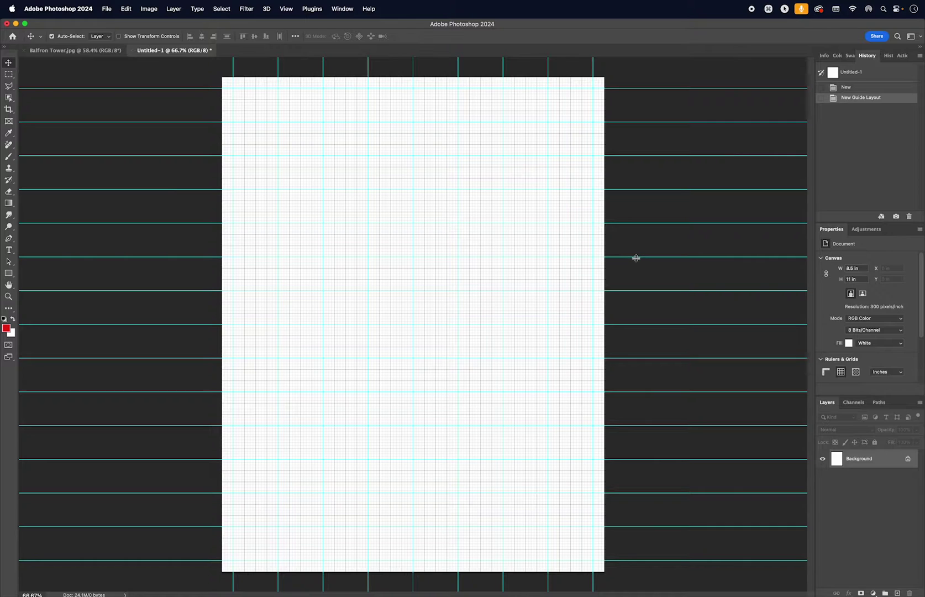
pyautogui.press('t')
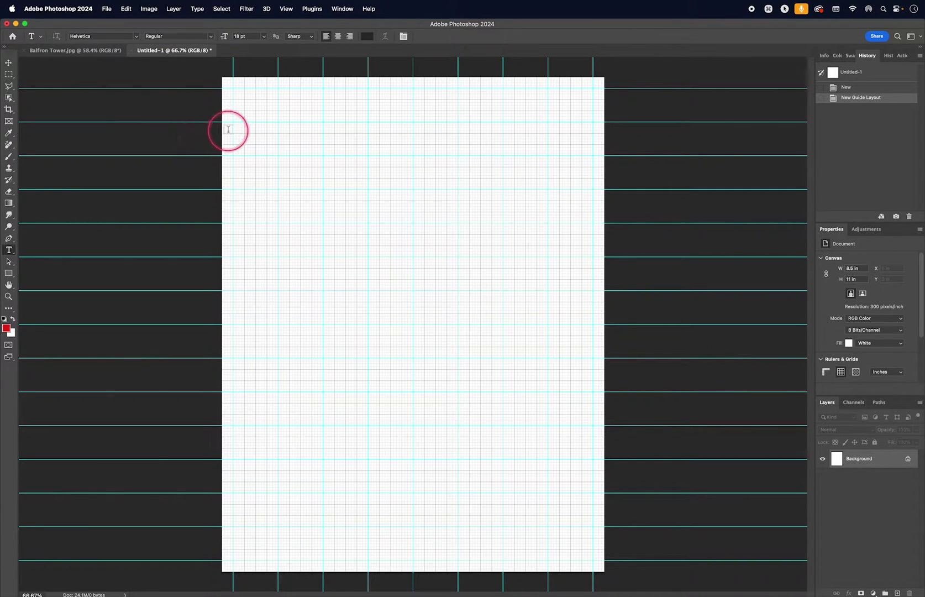
# Draw a paragraph box at the upper left and commit 'Brutalism' in Helvetica Bold 18 pt.
pyautogui.moveTo(232, 122); pyautogui.dragTo(591, 213)
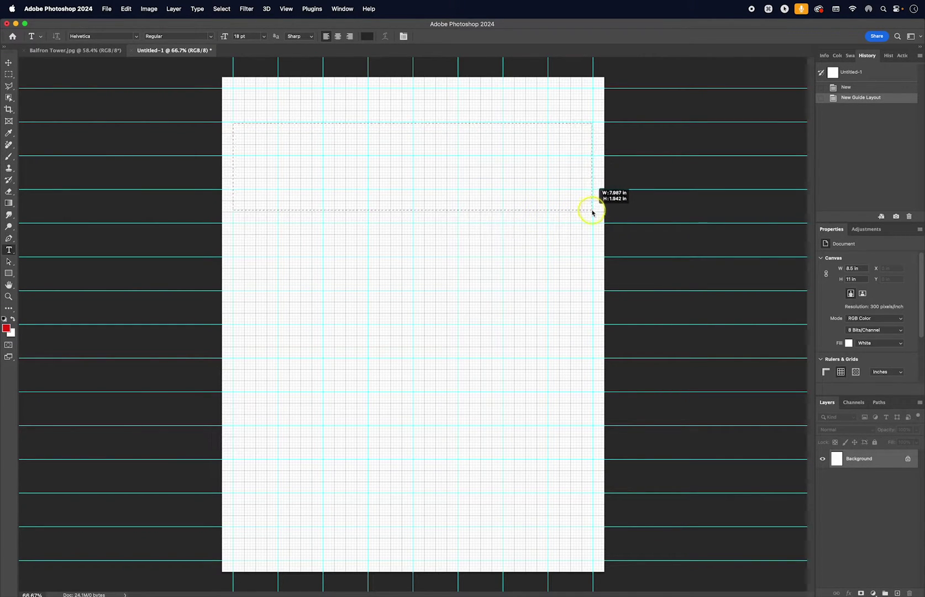
pyautogui.moveTo(592, 212); pyautogui.dragTo(593, 212)
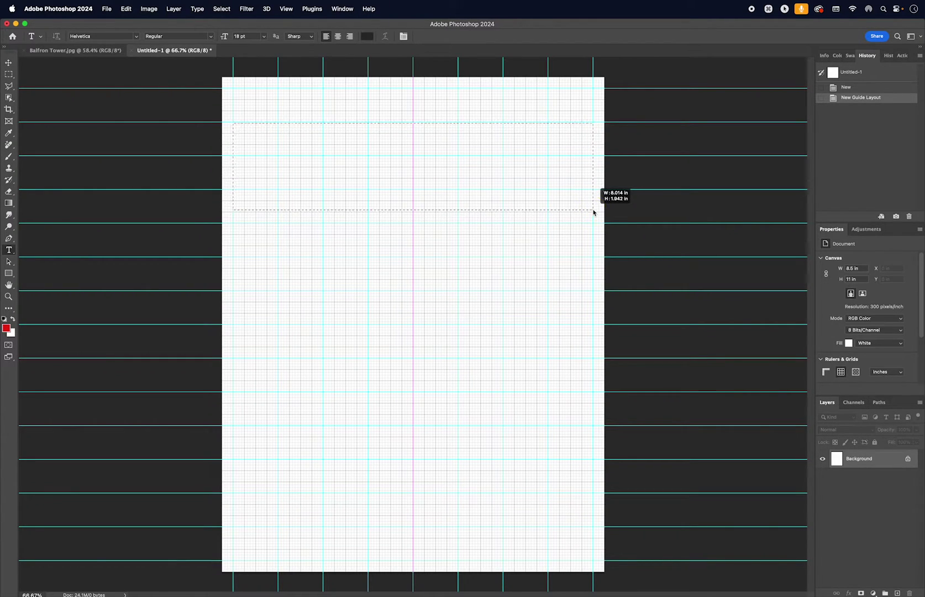
pyautogui.moveTo(593, 212); pyautogui.dragTo(593, 212)
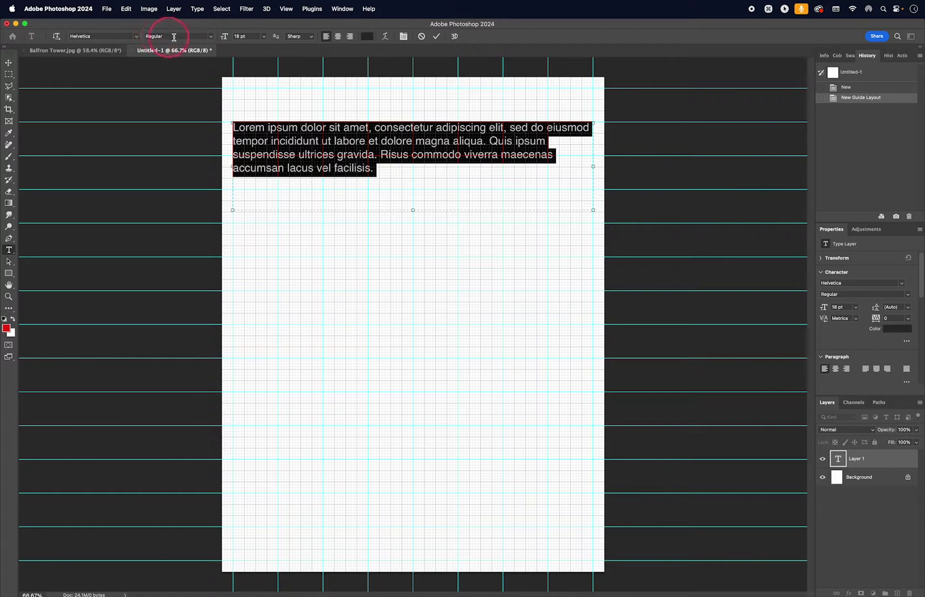
pyautogui.click(211, 39)
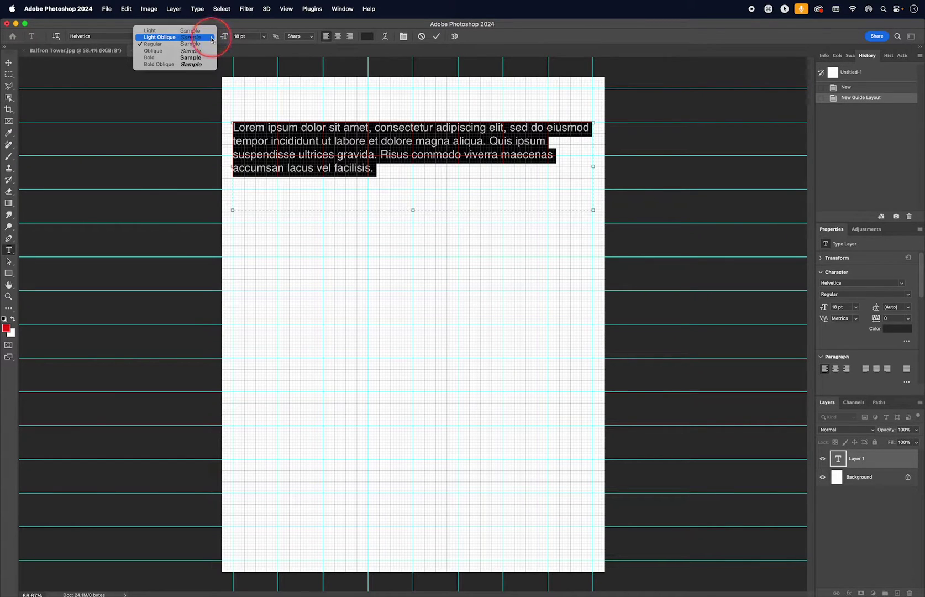
pyautogui.click(161, 60)
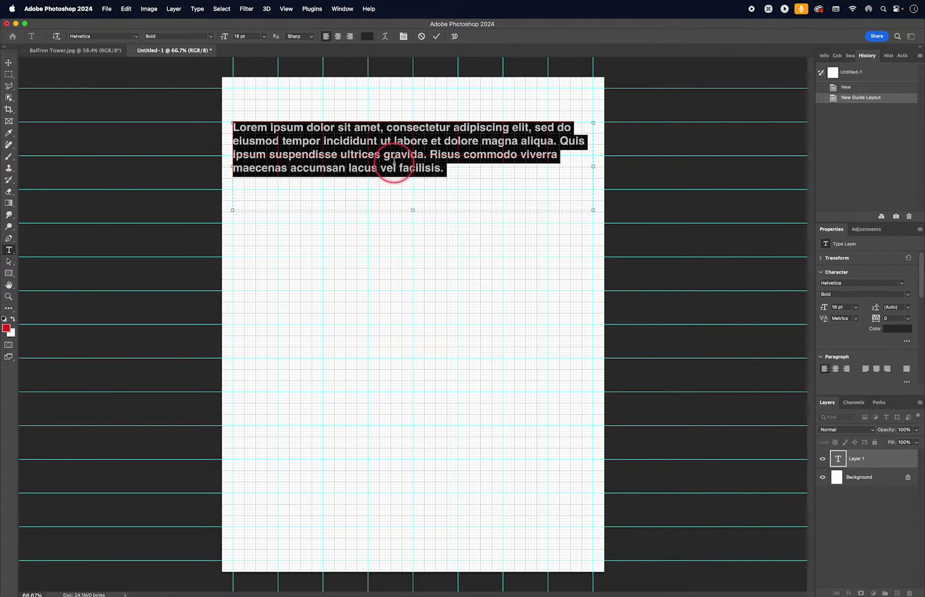
pyautogui.write('Brutalism')
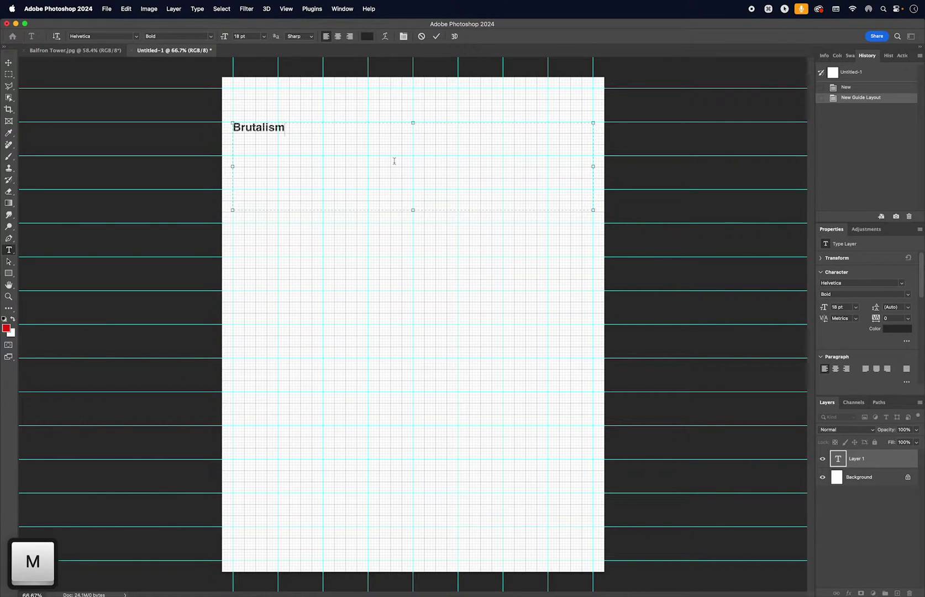
pyautogui.press('super')
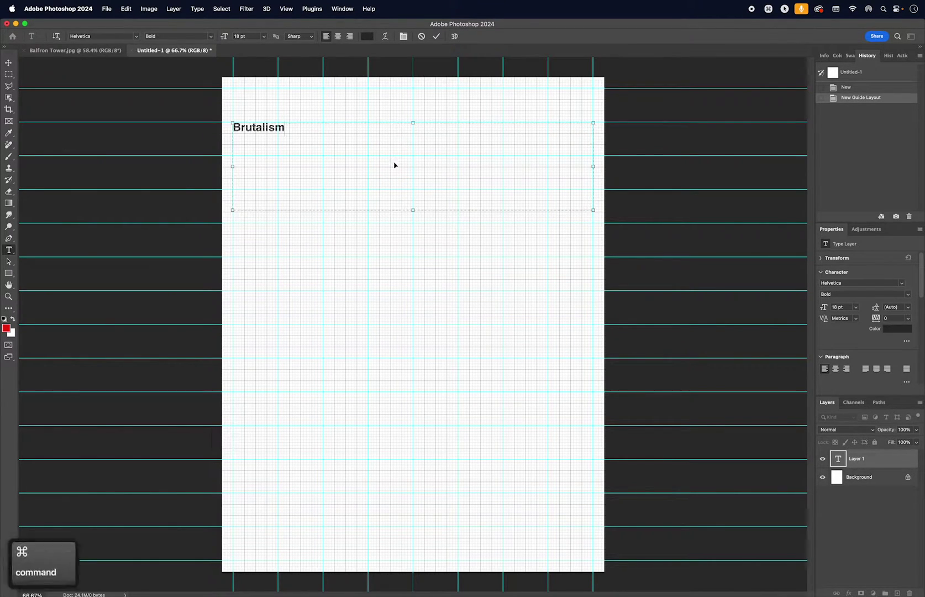
pyautogui.press('super+Return')
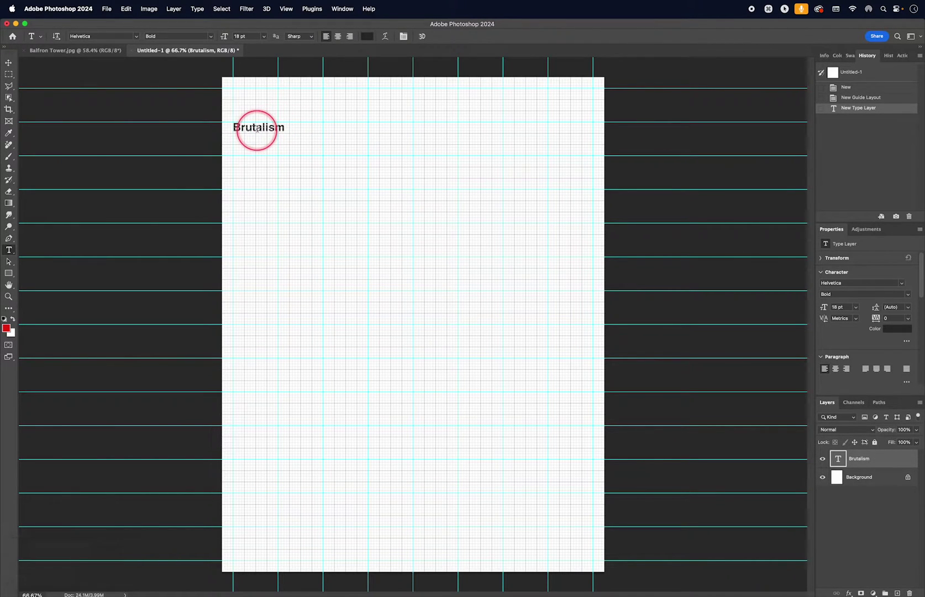
# Enlarge Brutalism to 125 pt, centre-align it, and move it up near the top margin.
pyautogui.moveTo(223, 36); pyautogui.dragTo(258, 37)
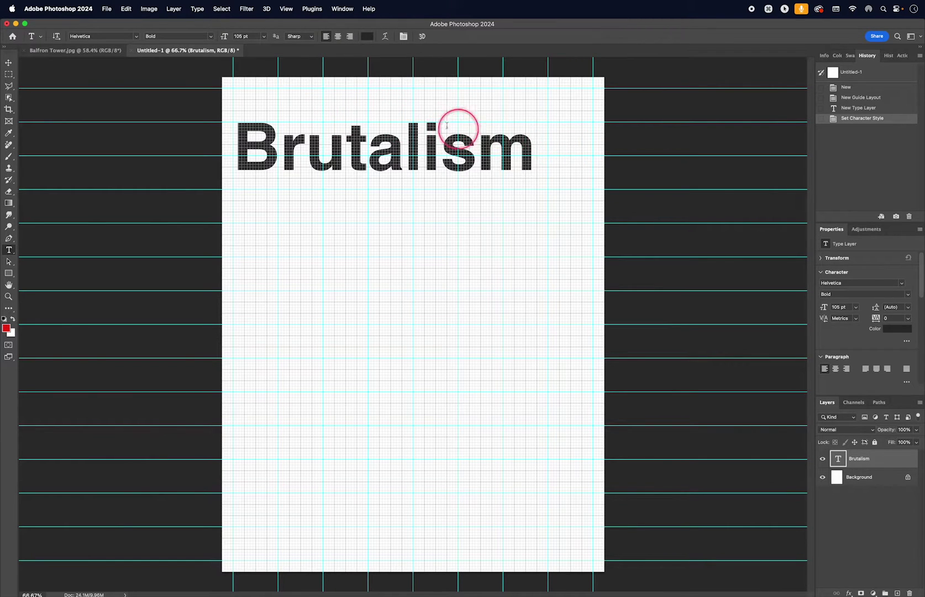
pyautogui.moveTo(223, 36); pyautogui.dragTo(225, 39)
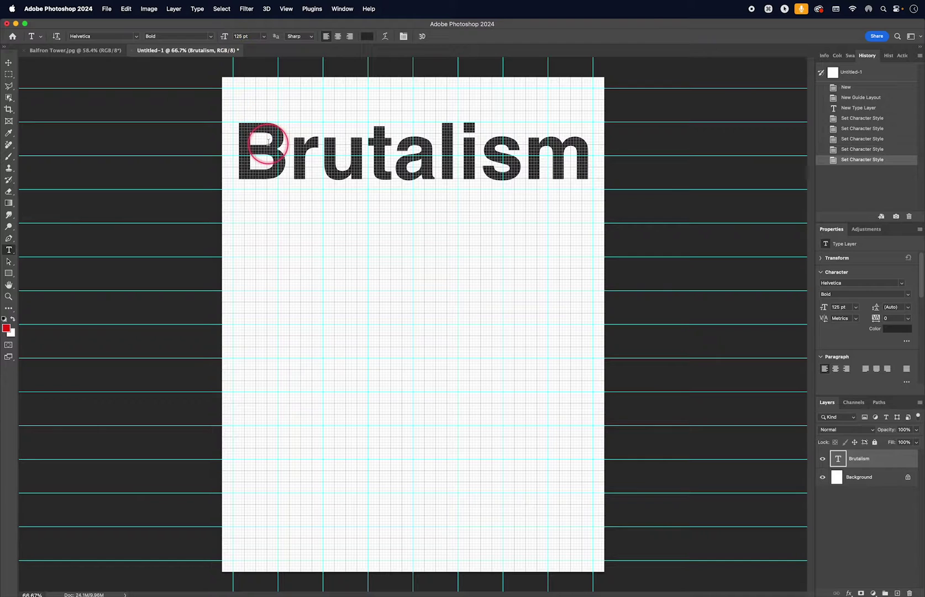
pyautogui.click(338, 37)
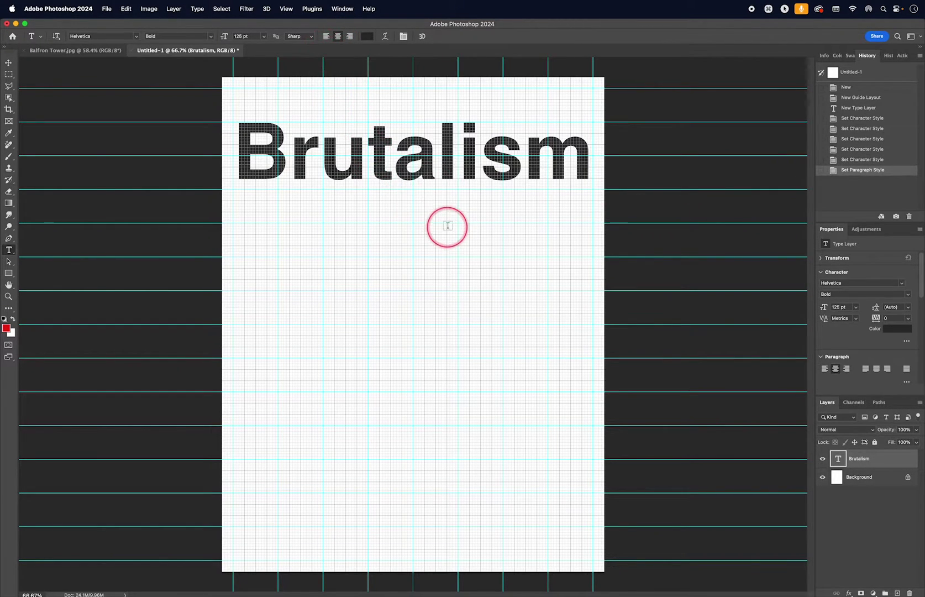
pyautogui.press('v')
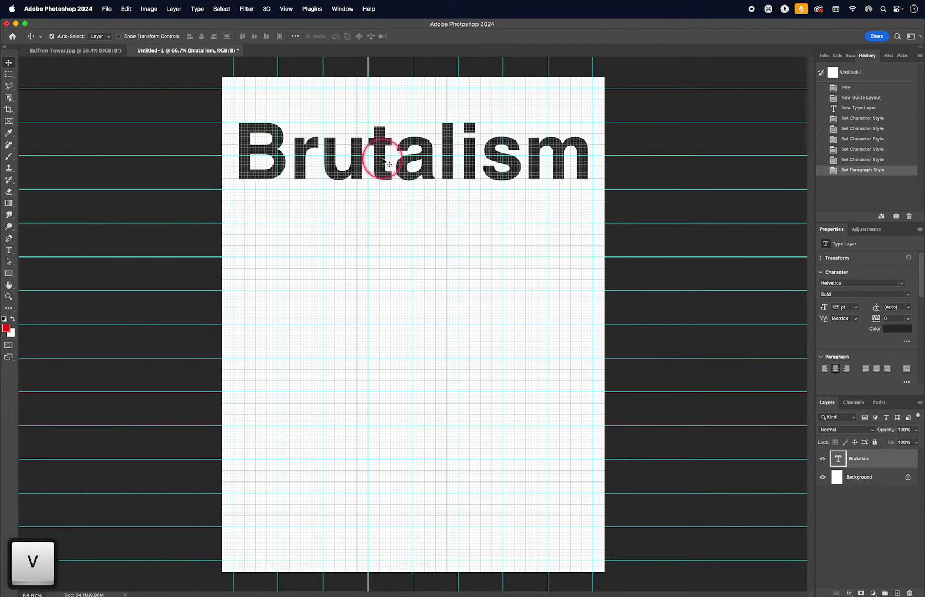
pyautogui.moveTo(381, 166); pyautogui.dragTo(379, 147)
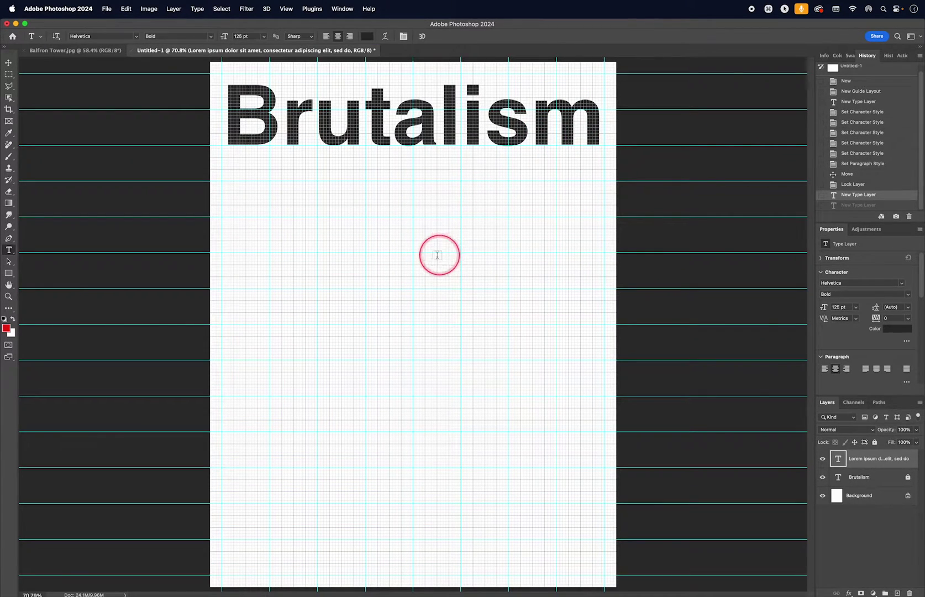
# Zoom in on the page and draw a new paragraph text box.
pyautogui.press('z')
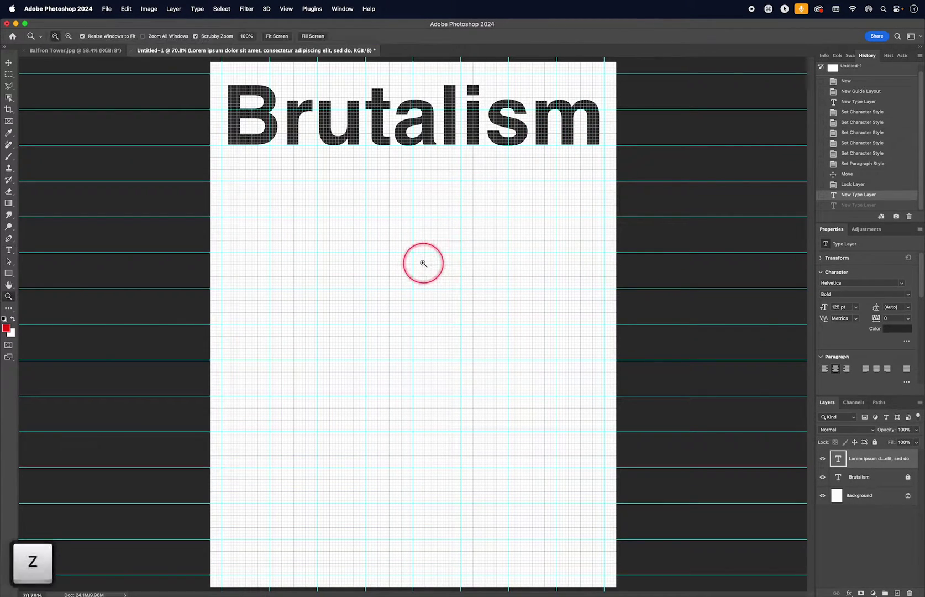
pyautogui.moveTo(423, 263); pyautogui.dragTo(449, 291)
pyautogui.press('space')
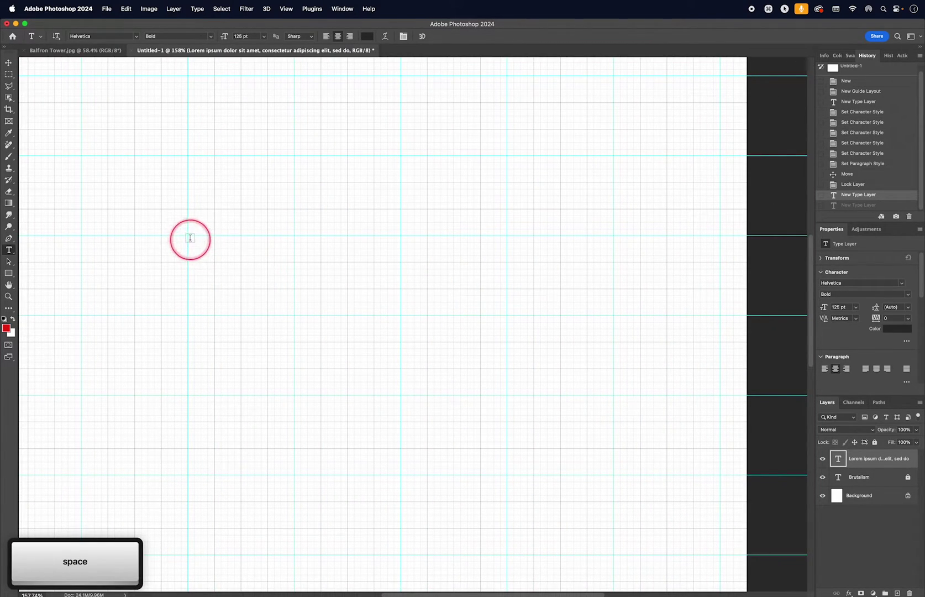
pyautogui.moveTo(187, 237); pyautogui.dragTo(271, 374)
pyautogui.moveTo(364, 396); pyautogui.dragTo(481, 394)
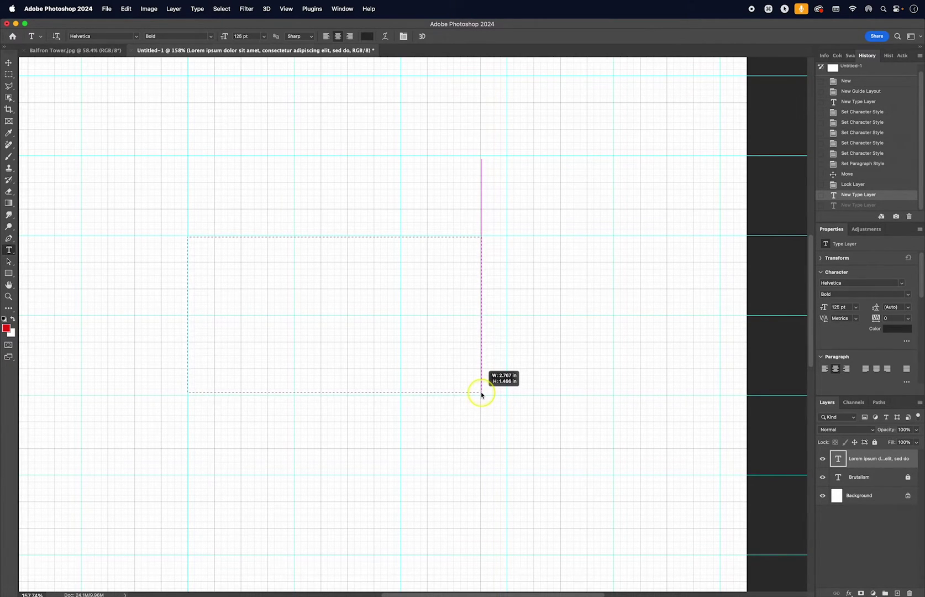
pyautogui.moveTo(481, 395); pyautogui.dragTo(375, 388)
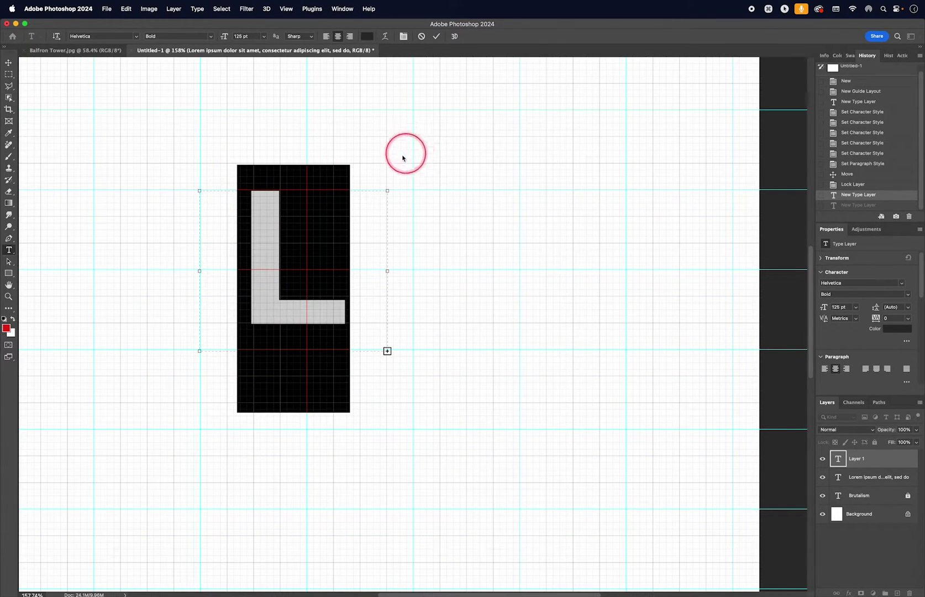
# Set Helvetica Regular 8 pt, left-align, and type 'Architect:' followed by the start of the name.
pyautogui.click(212, 37)
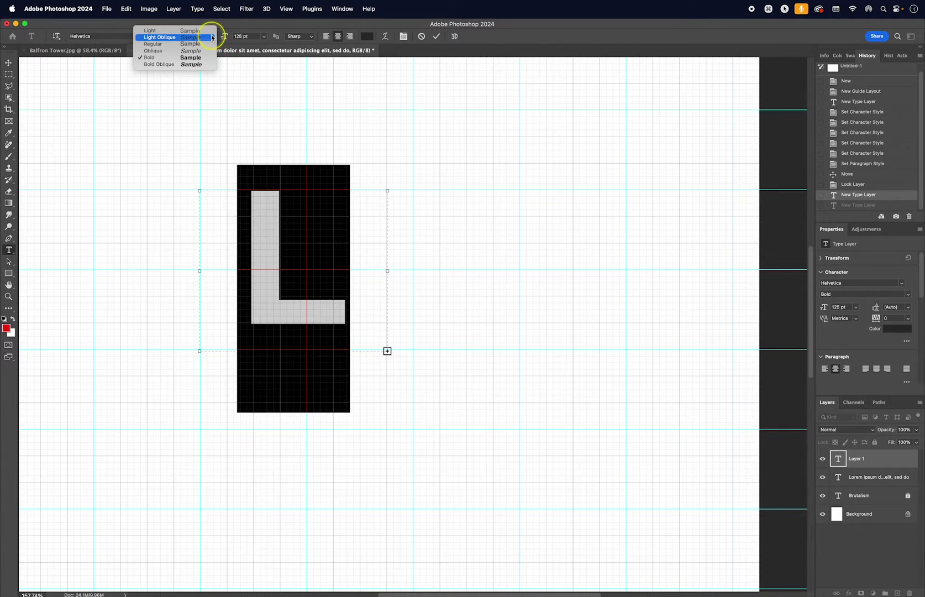
pyautogui.click(155, 44)
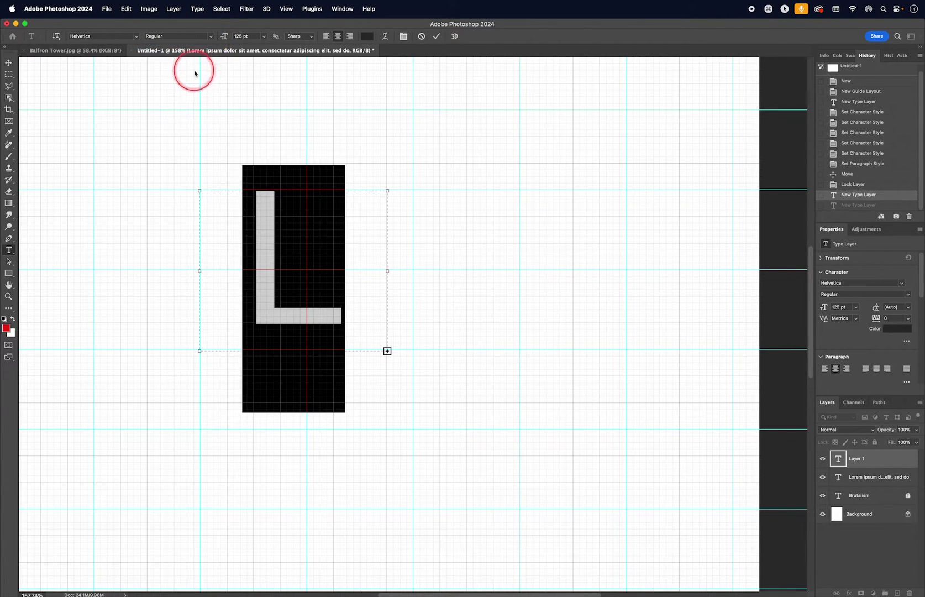
pyautogui.click(263, 36)
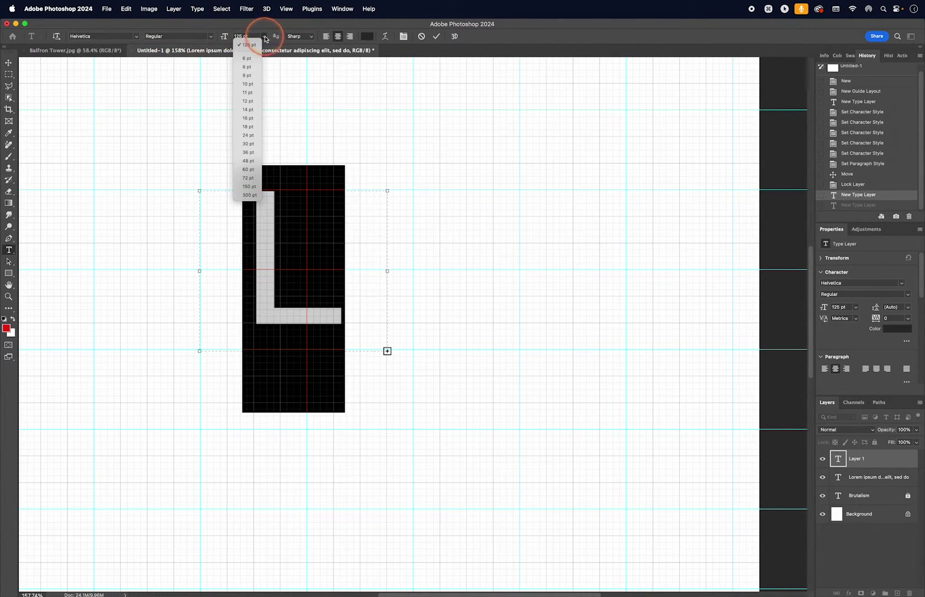
pyautogui.click(247, 67)
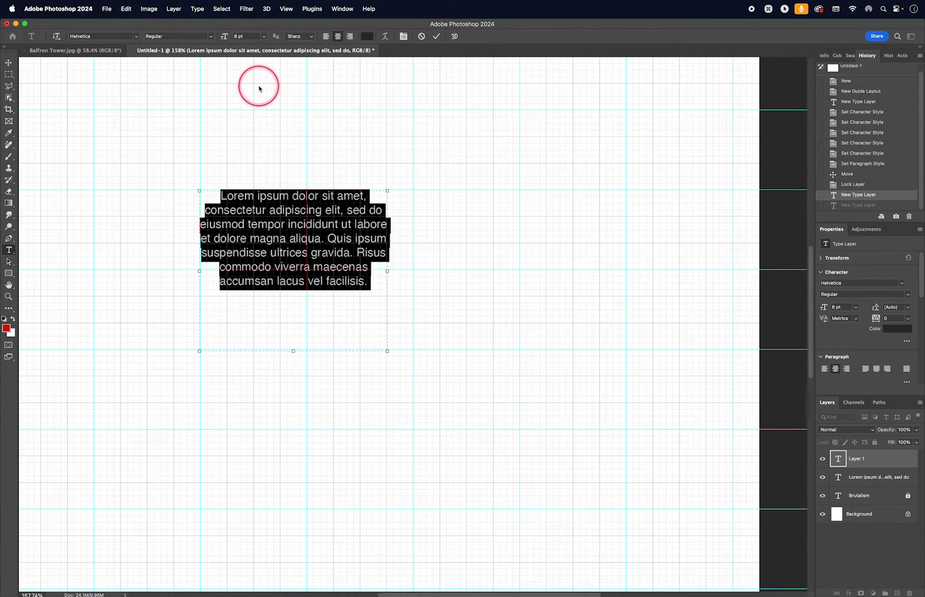
pyautogui.click(326, 36)
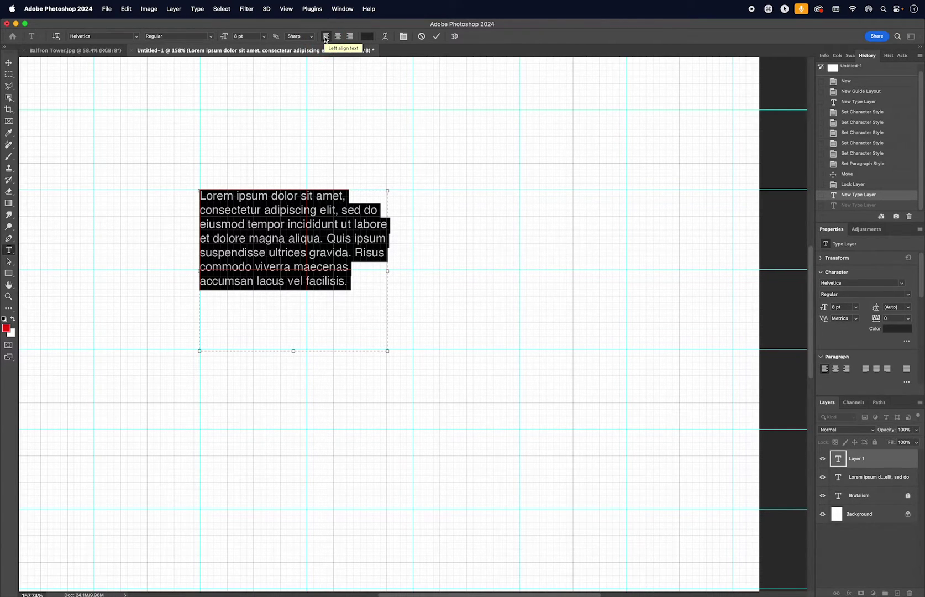
pyautogui.write('Architect')
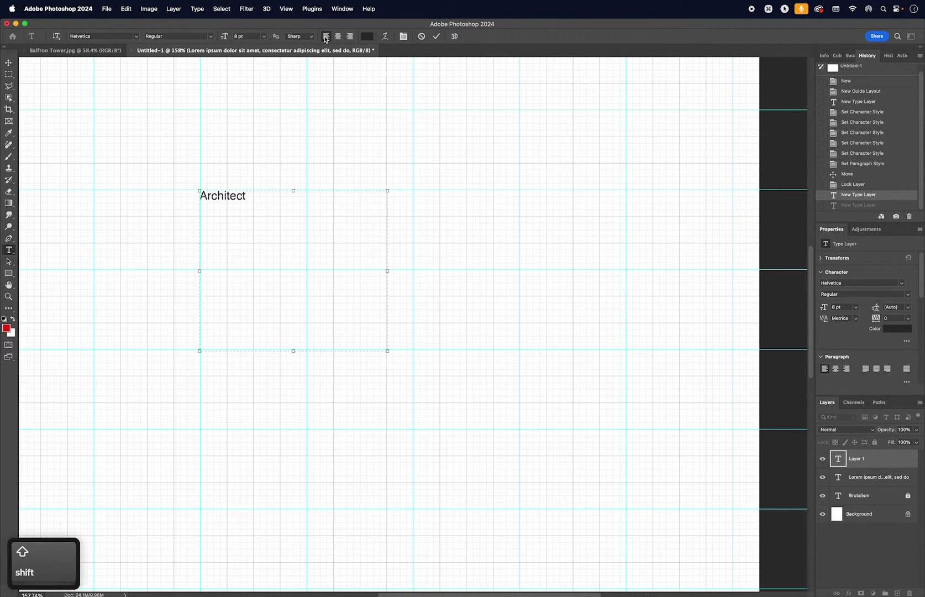
pyautogui.write(':')
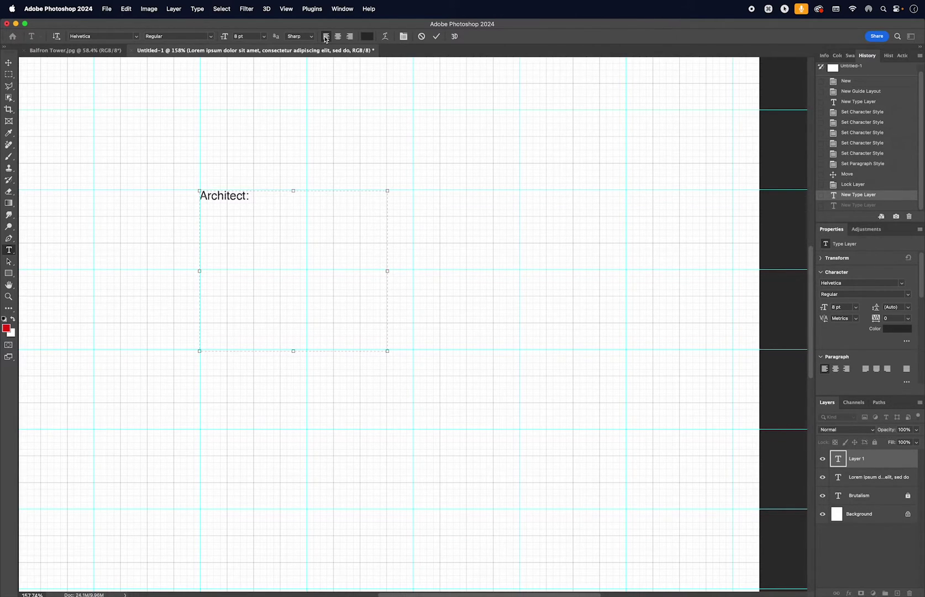
pyautogui.write('Ern')
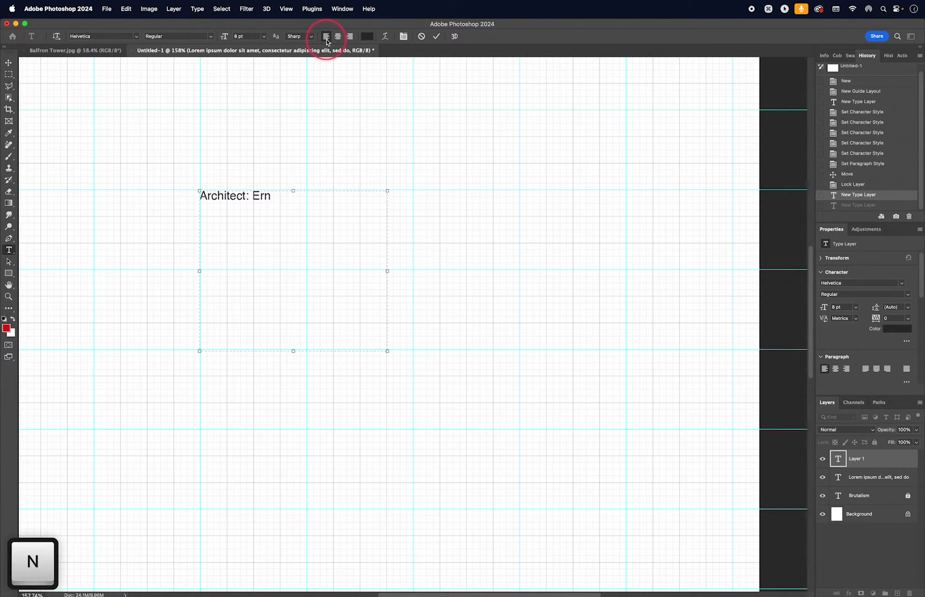
# Insert an accented ö from the Glyphs panel into the name, then close the panel.
pyautogui.click(198, 9)
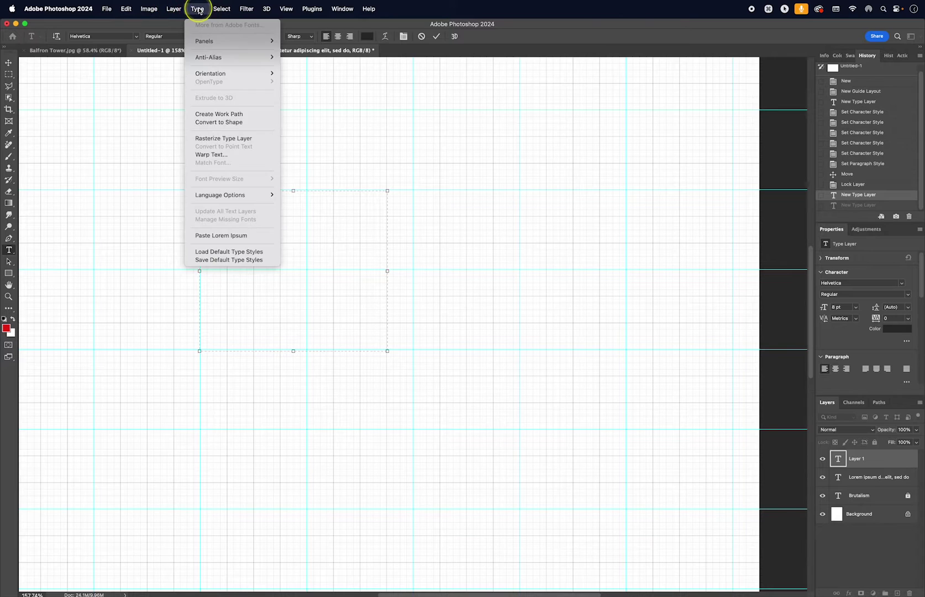
pyautogui.moveTo(203, 42)
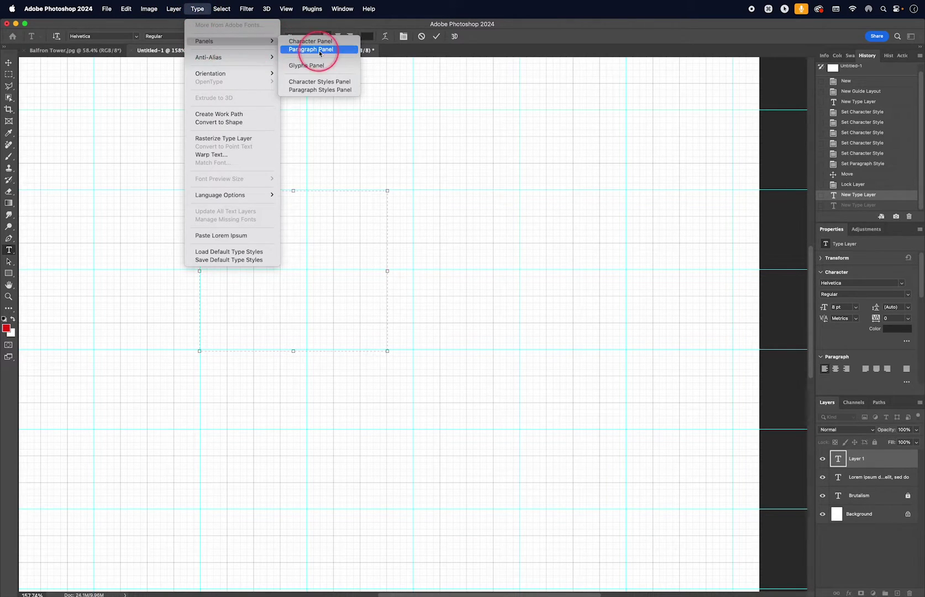
pyautogui.click(334, 67)
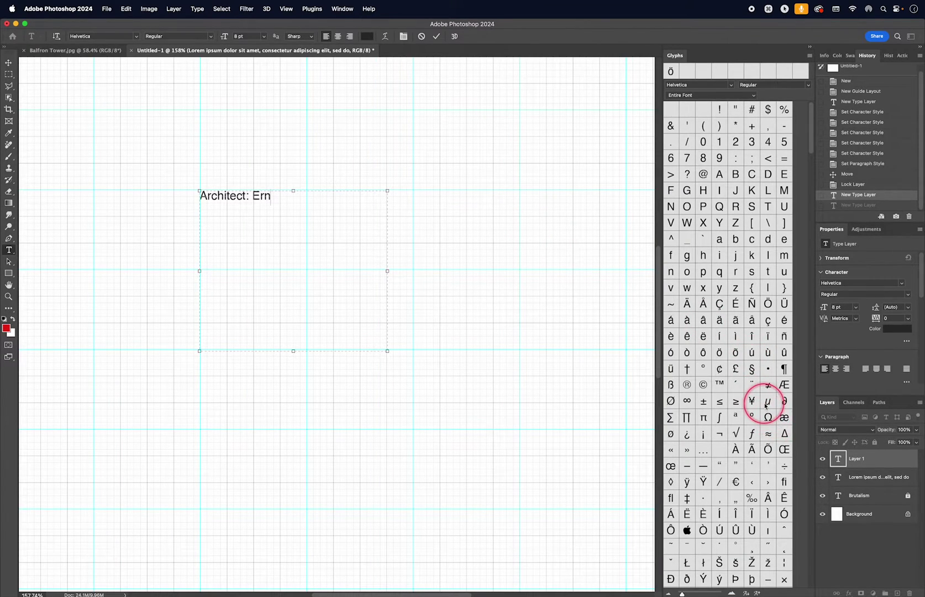
pyautogui.click(719, 354)
pyautogui.click(719, 354)
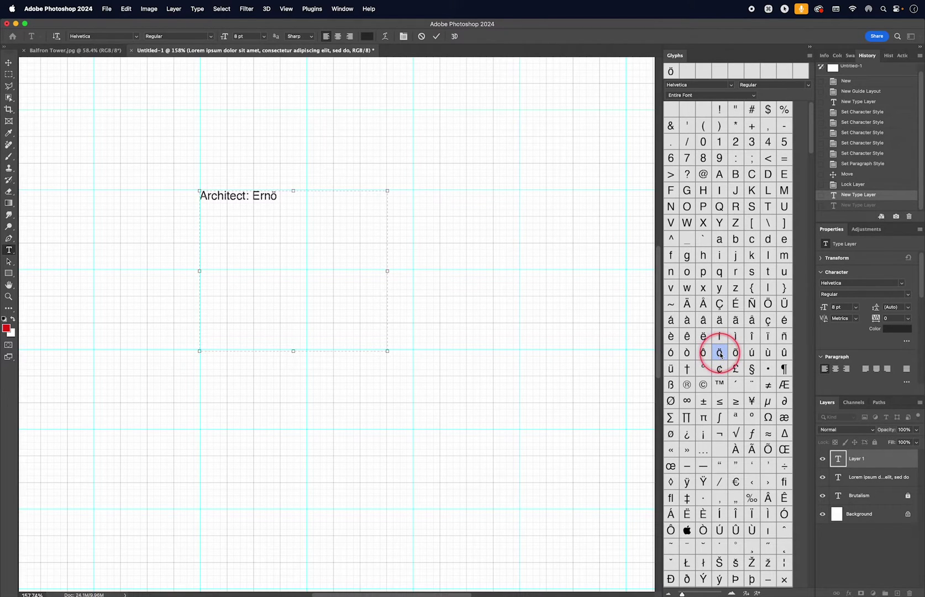
pyautogui.click(810, 56)
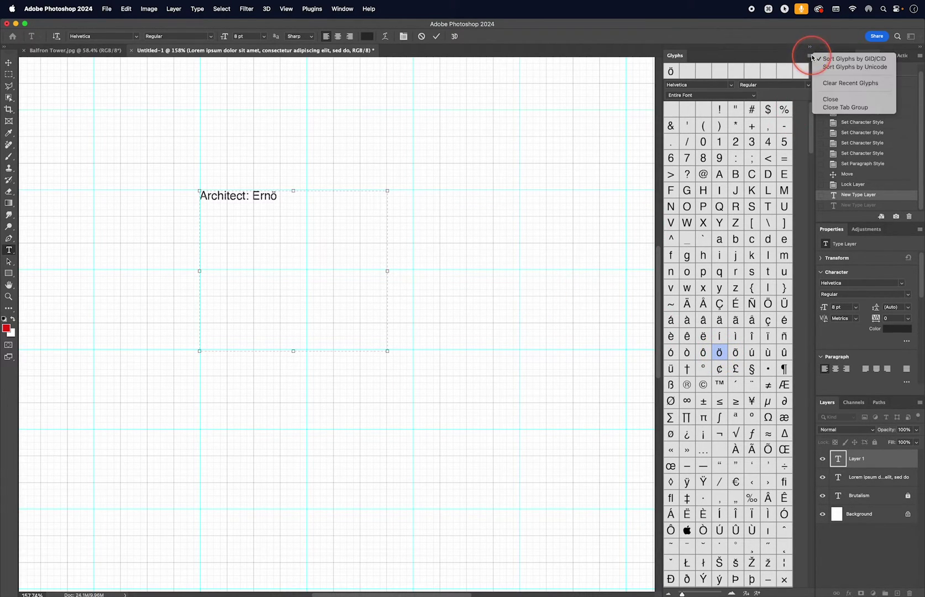
pyautogui.click(827, 101)
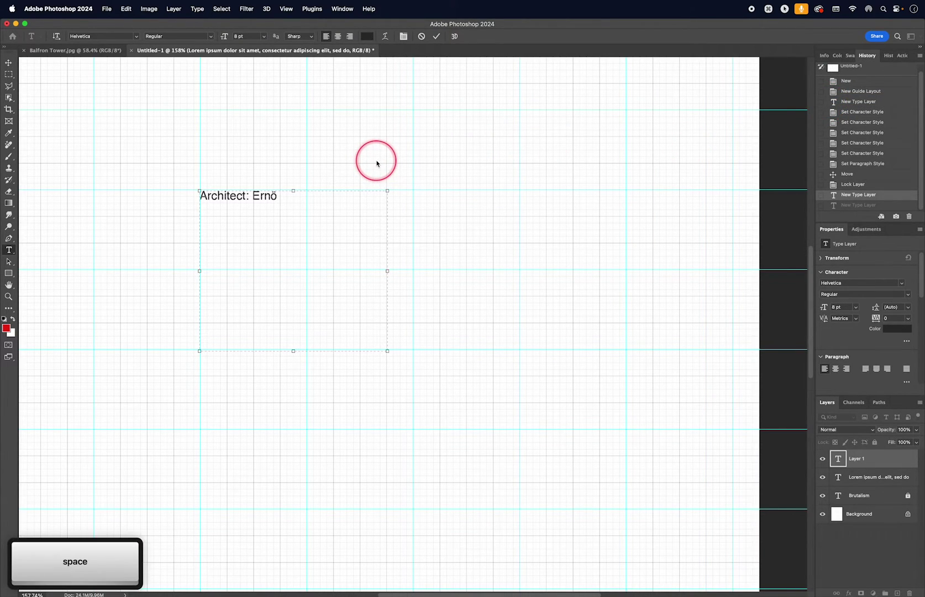
# Complete the architect's name, add a line '1965-1967, Grade II Listed', and shorten the box.
pyautogui.write('G')
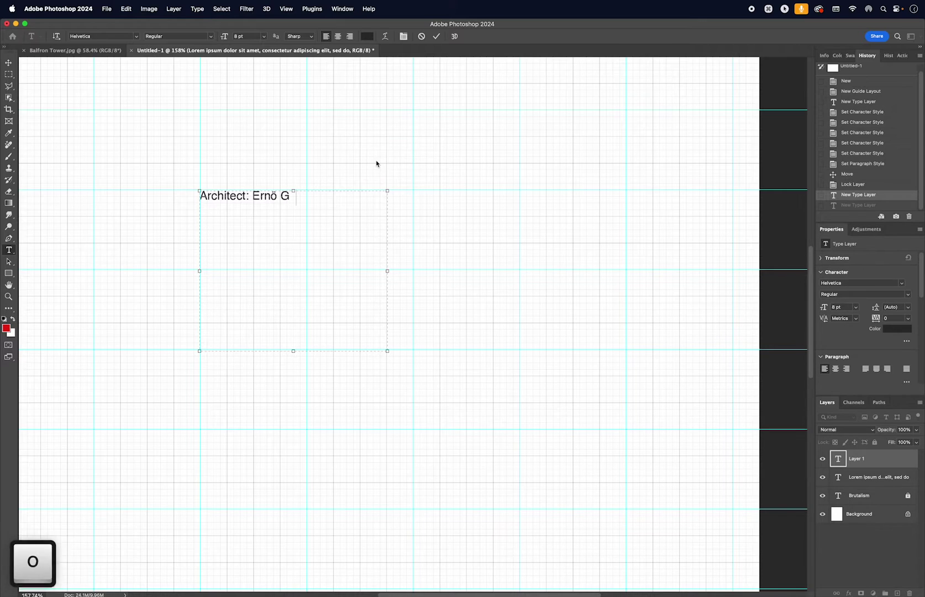
pyautogui.write('öldfinger')
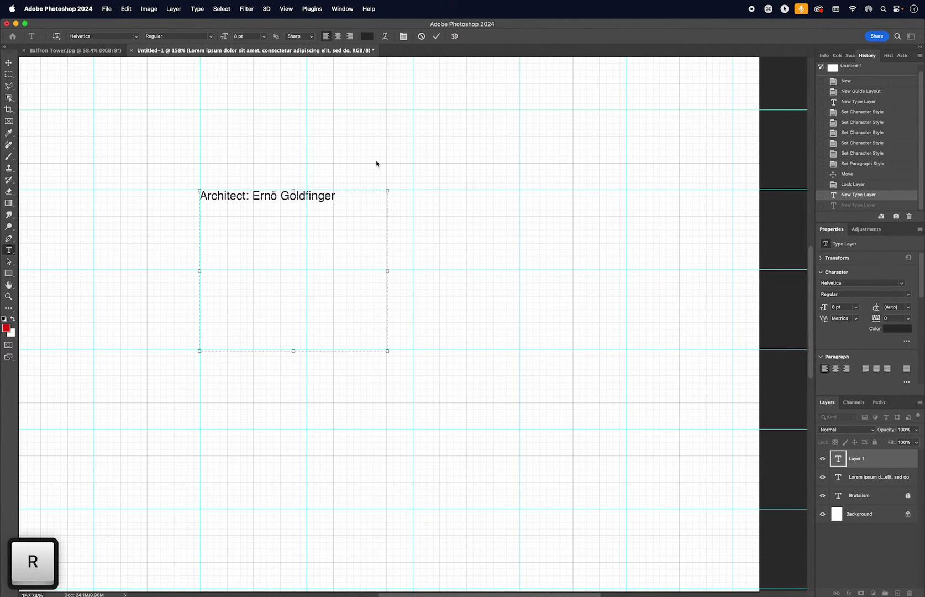
pyautogui.press('Return')
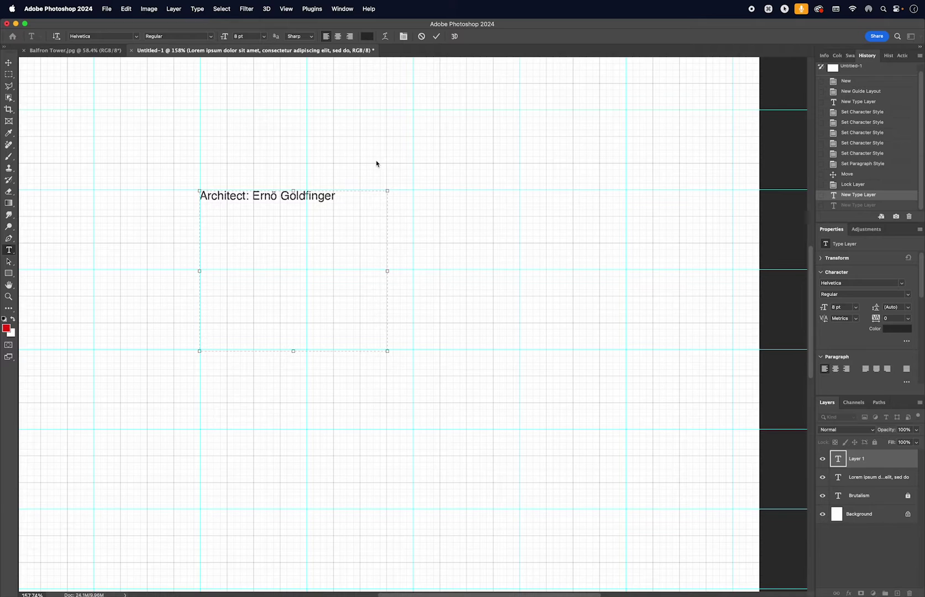
pyautogui.write('1965')
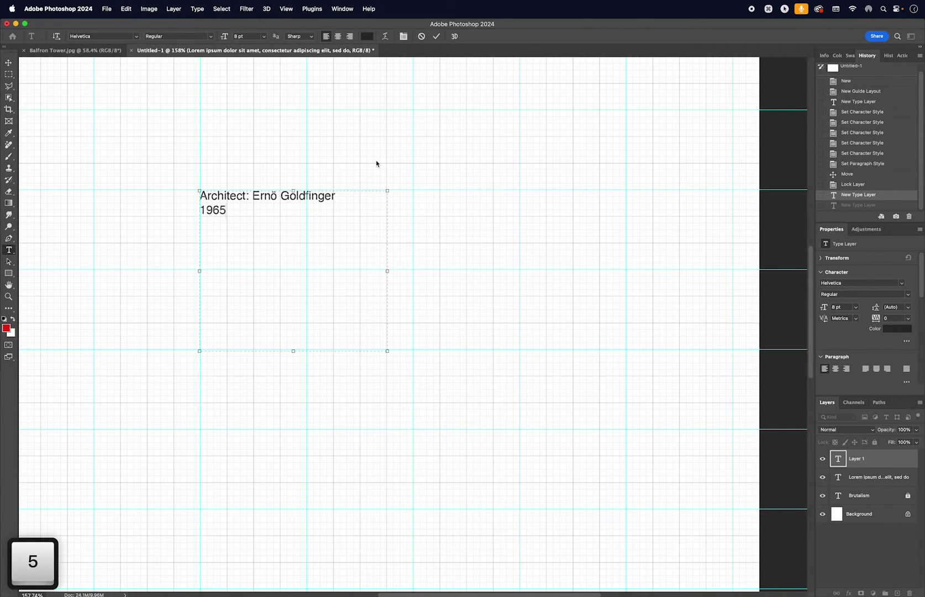
pyautogui.write('-1967')
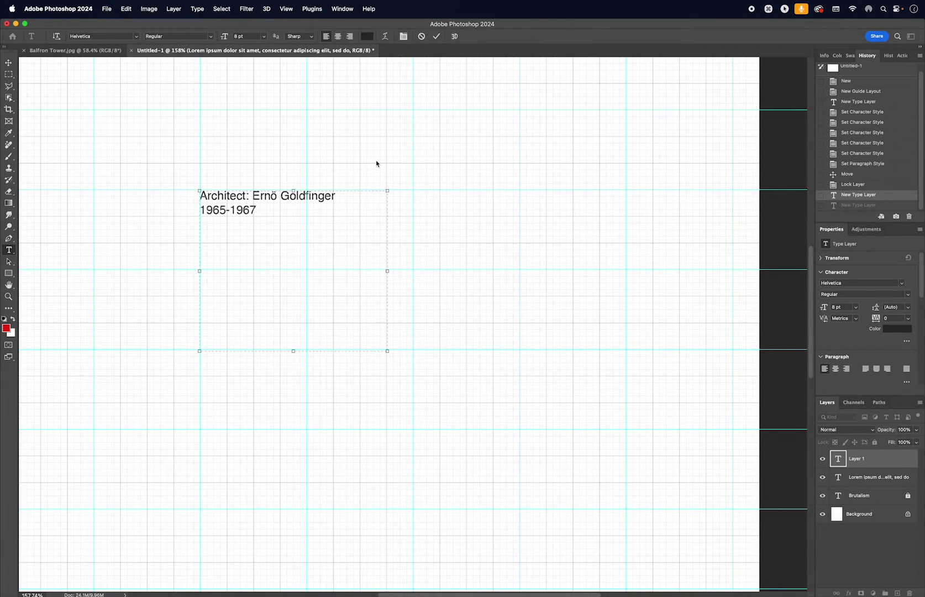
pyautogui.write(',')
pyautogui.press('shift')
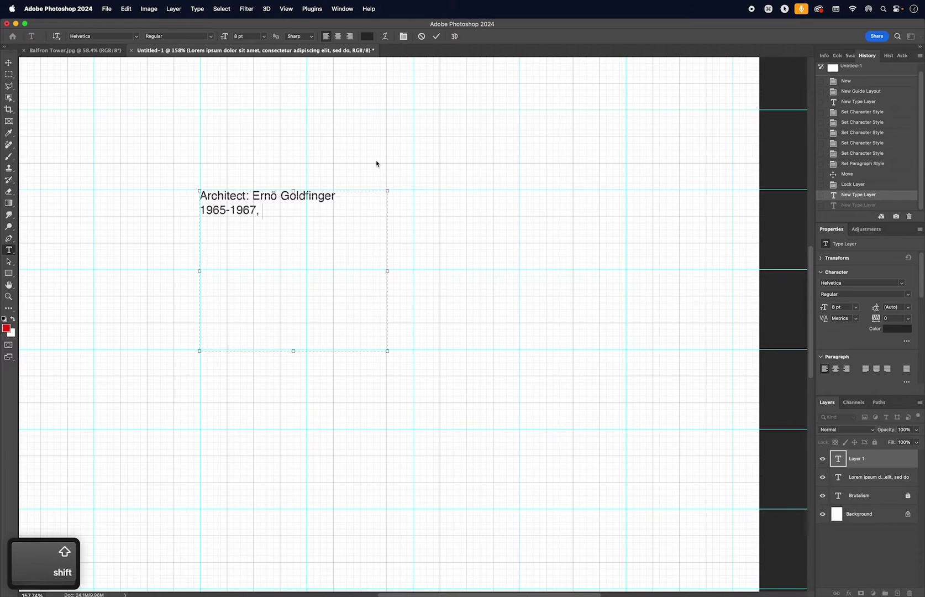
pyautogui.write('Grade II Listed')
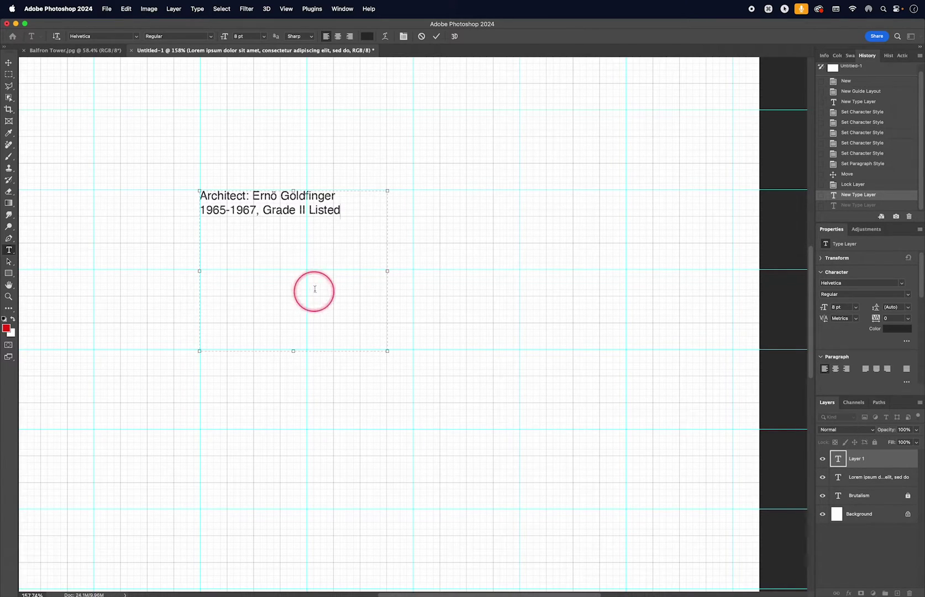
pyautogui.moveTo(292, 350); pyautogui.dragTo(290, 243)
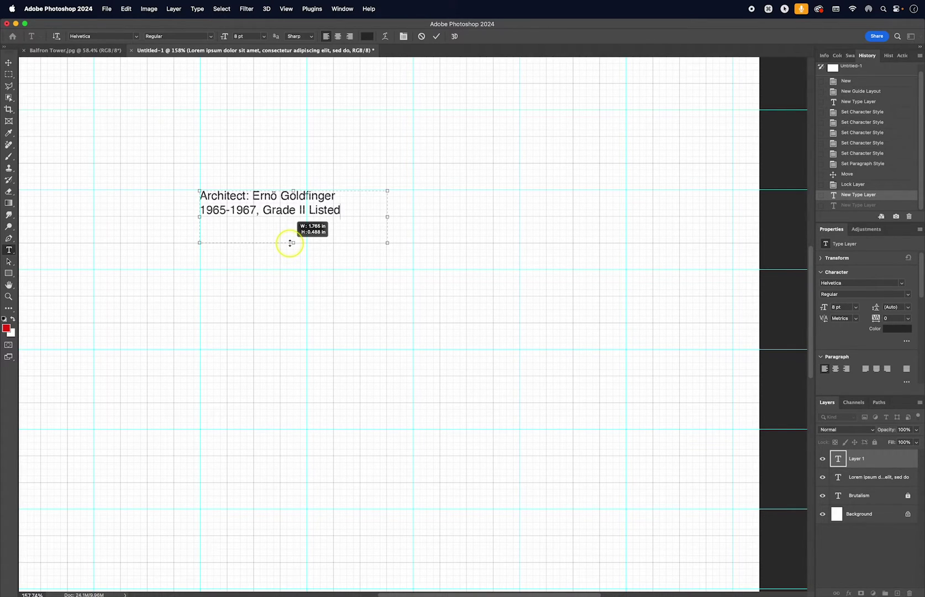
pyautogui.moveTo(290, 243); pyautogui.dragTo(290, 243)
pyautogui.click(325, 235)
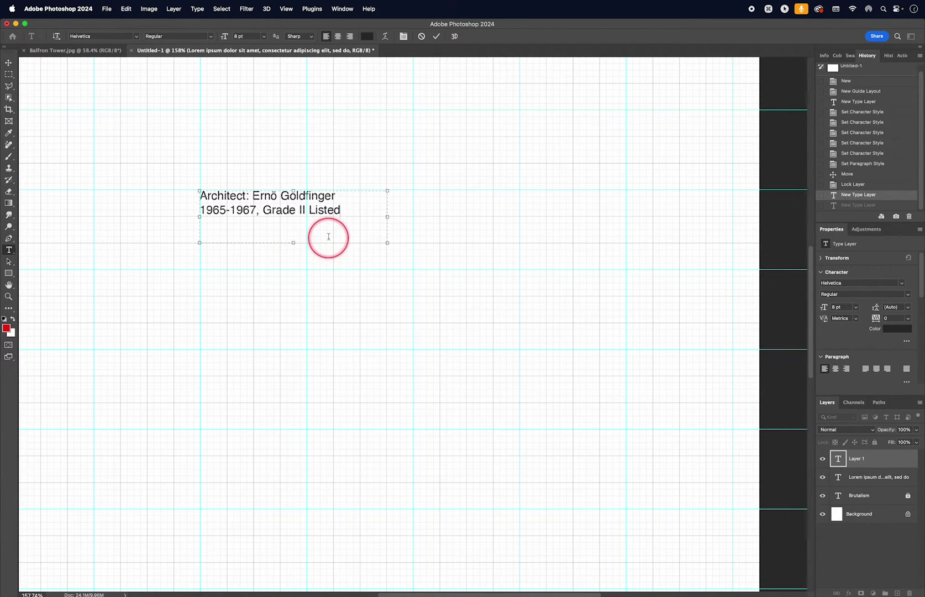
# Commit the caption, set it to All Caps, widen its box, and duplicate the layer.
pyautogui.press('super+Return')
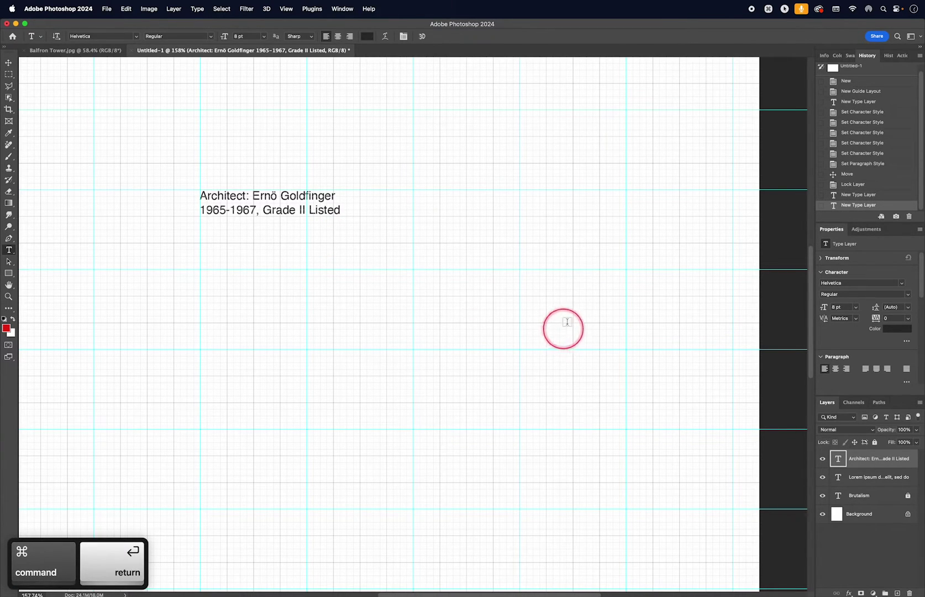
pyautogui.scroll(-3, 841, 347)
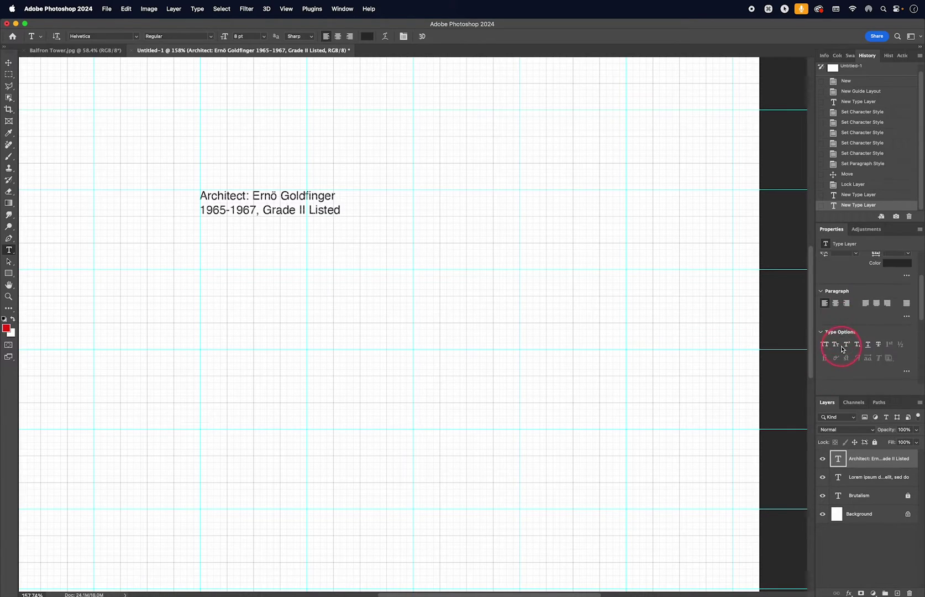
pyautogui.scroll(3, 844, 341)
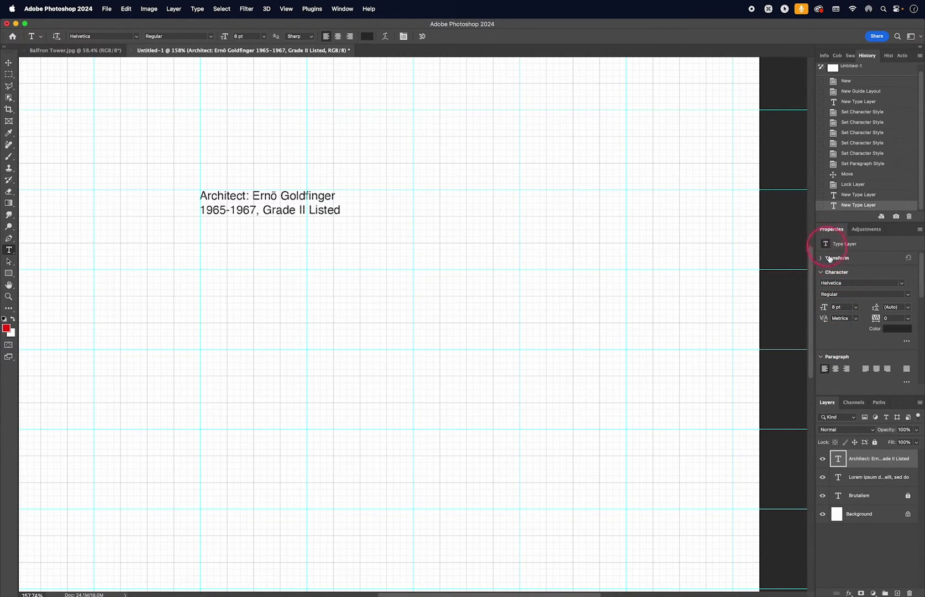
pyautogui.scroll(-4, 862, 360)
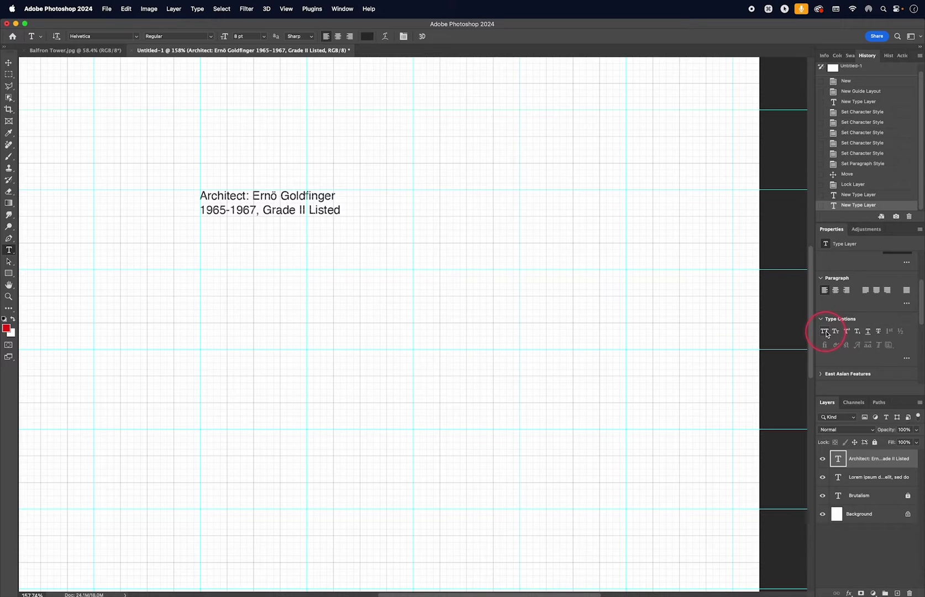
pyautogui.click(824, 331)
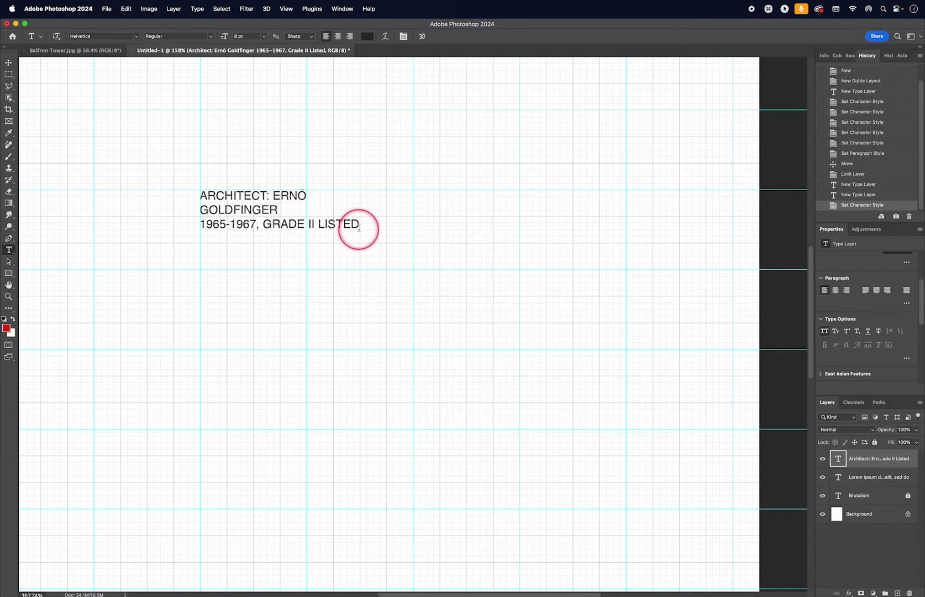
pyautogui.click(280, 209)
pyautogui.moveTo(386, 216)
pyautogui.mouseDown()
pyautogui.moveTo(403, 215)
pyautogui.moveTo(389, 216)
pyautogui.mouseUp()
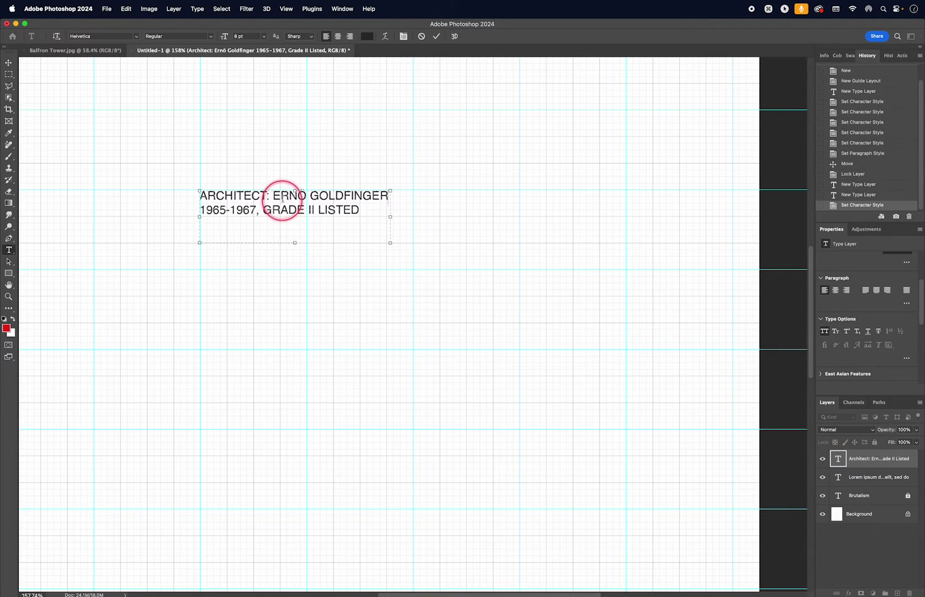
pyautogui.moveTo(864, 461); pyautogui.dragTo(898, 592)
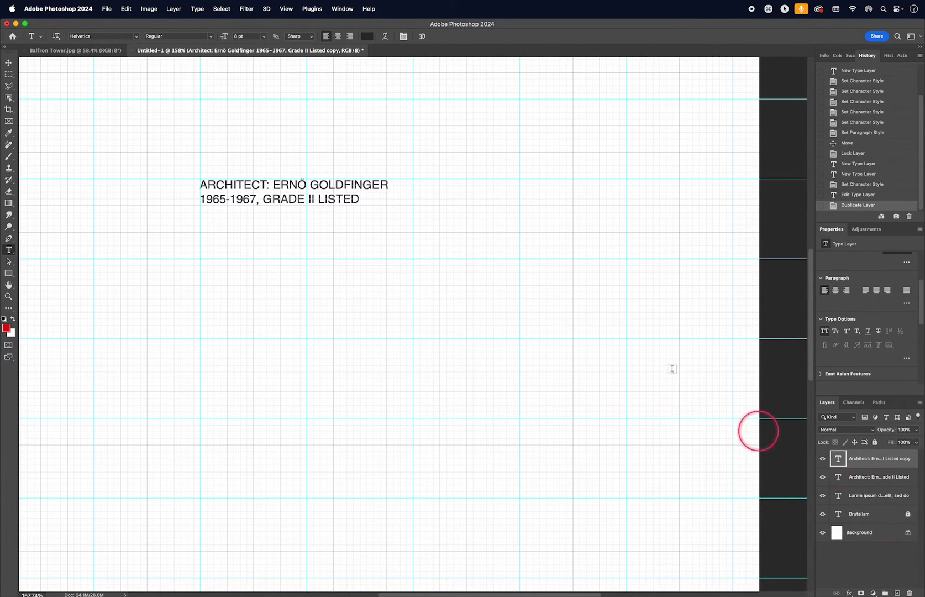
# Move the duplicate caption right of the original and retype it as 'ST LEONARD'S WAY / LONDON E14 6LN'.
pyautogui.press('v')
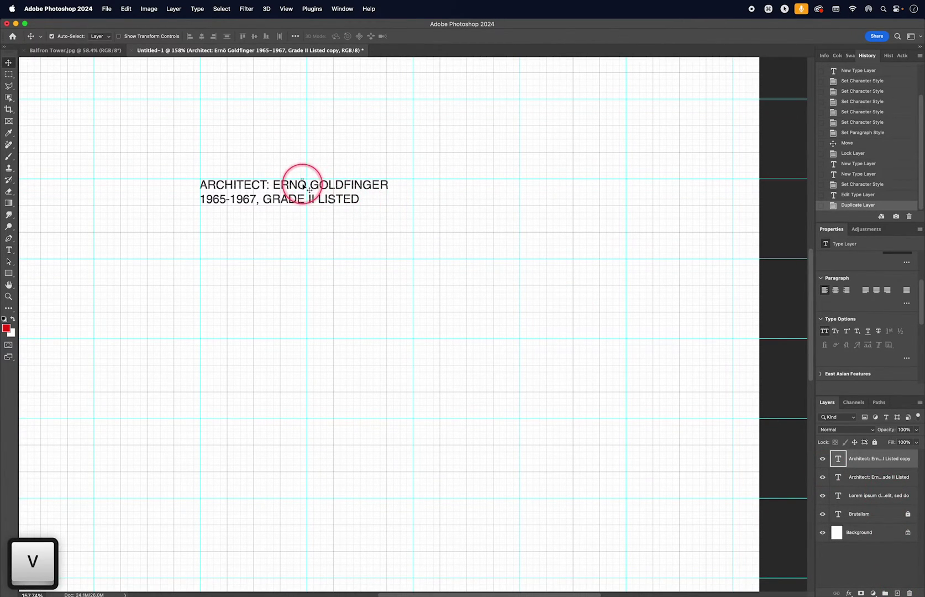
pyautogui.moveTo(317, 187); pyautogui.dragTo(517, 185)
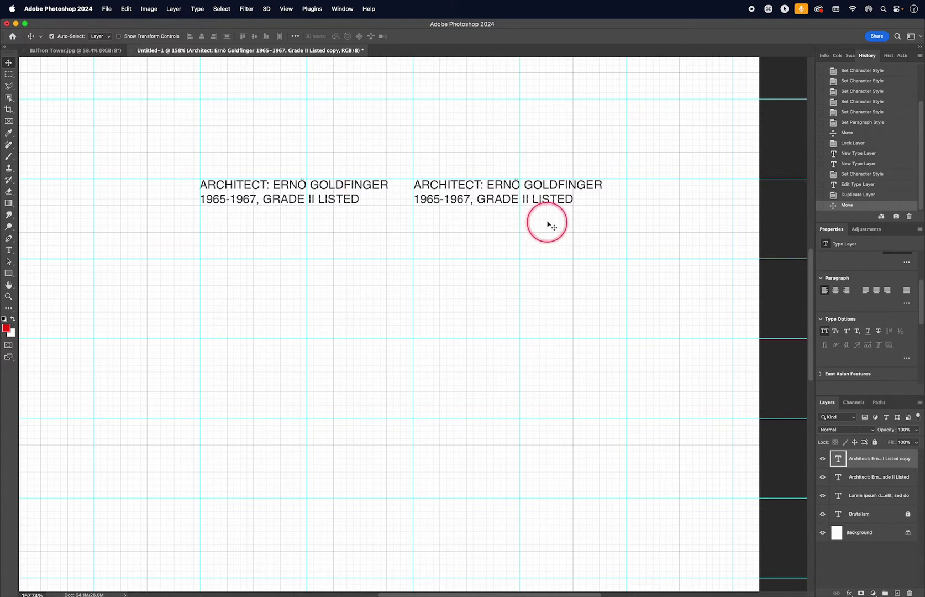
pyautogui.doubleClick(550, 196)
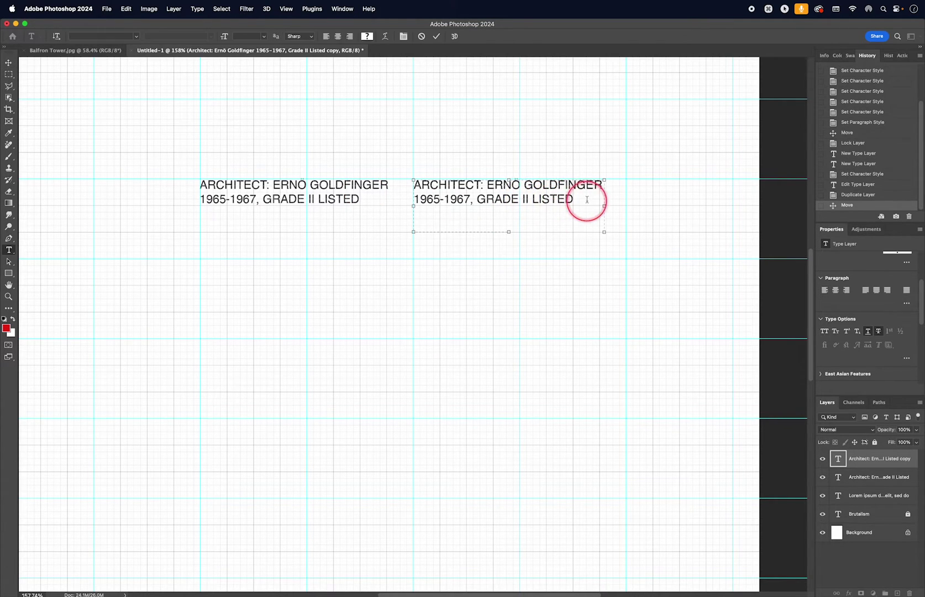
pyautogui.moveTo(588, 199); pyautogui.dragTo(388, 180)
pyautogui.write('ST LE')
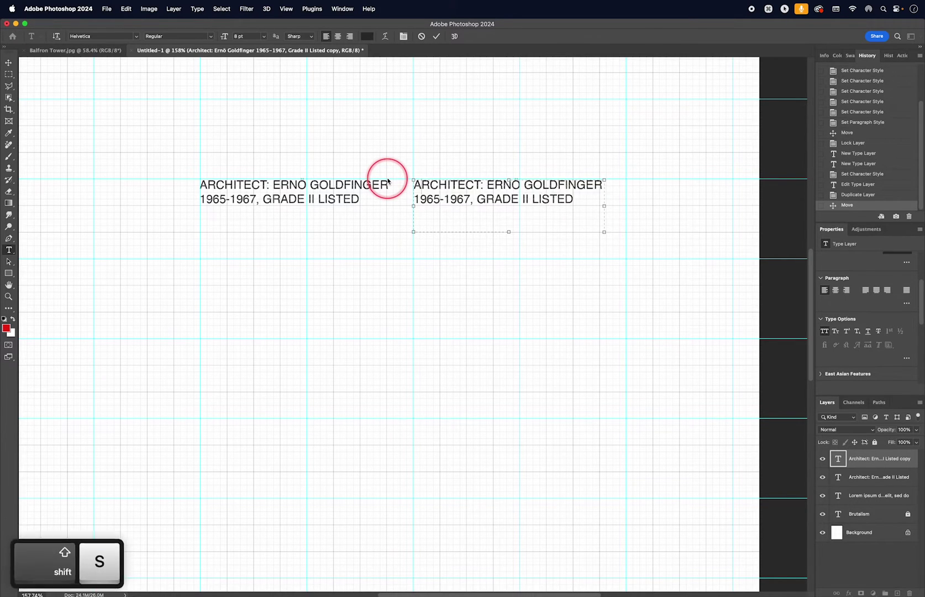
pyautogui.write("ONARD'S WAY")
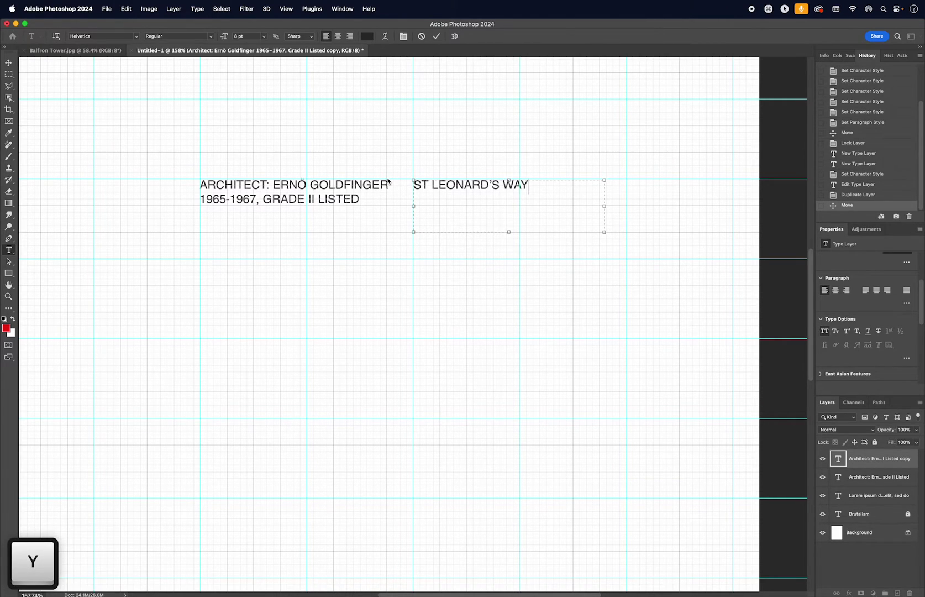
pyautogui.press('Return')
pyautogui.write('L')
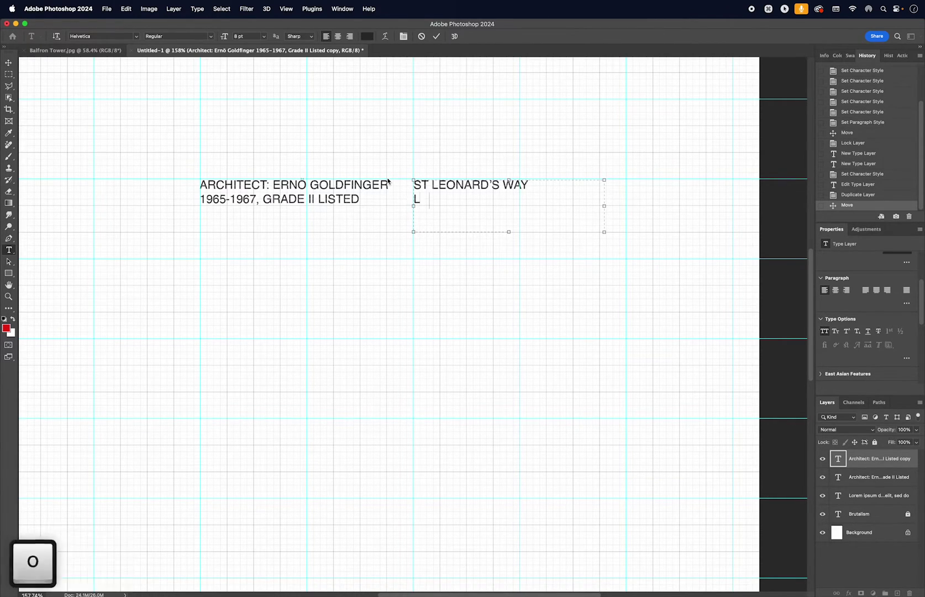
pyautogui.write('ONDON E14 ')
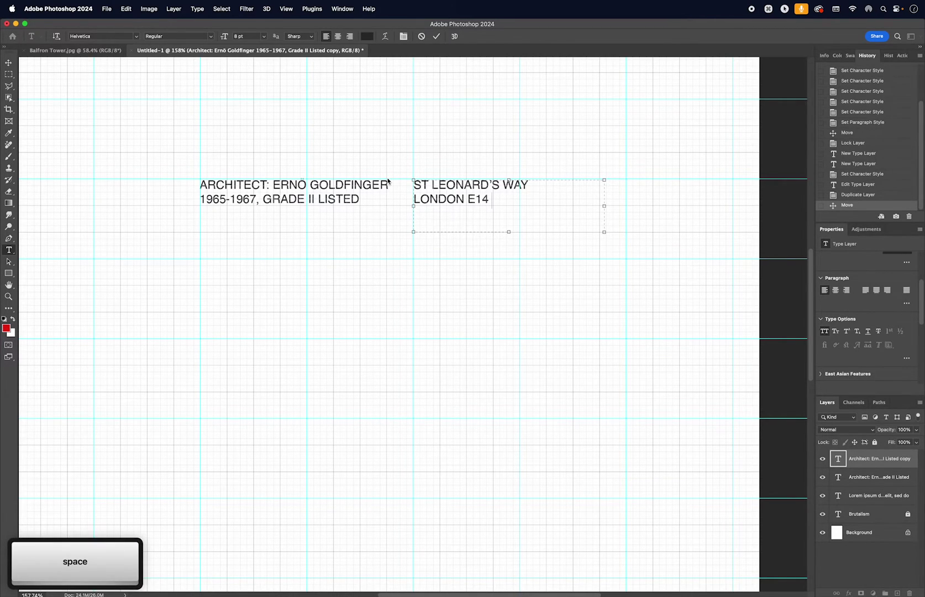
pyautogui.write('6LN')
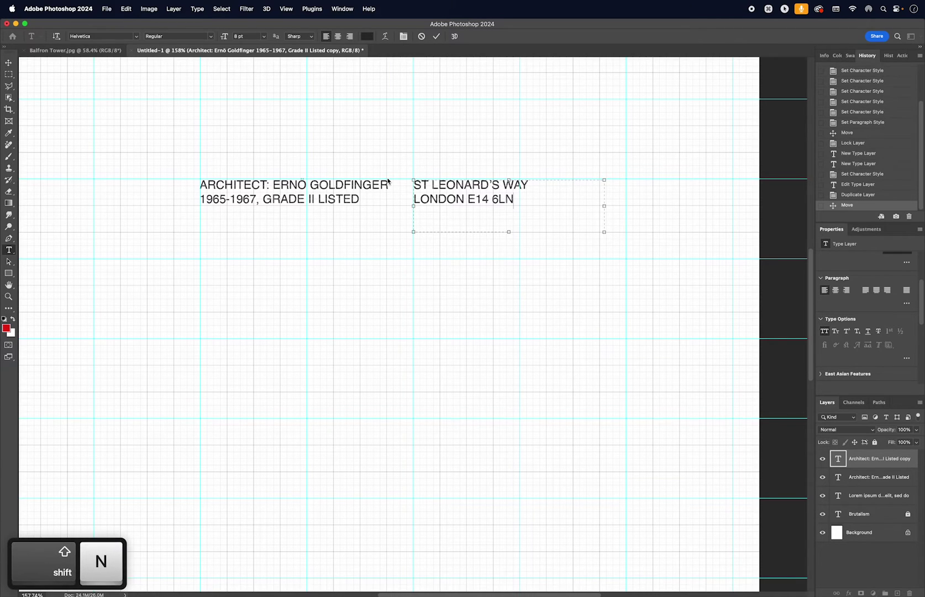
pyautogui.press('super+Return')
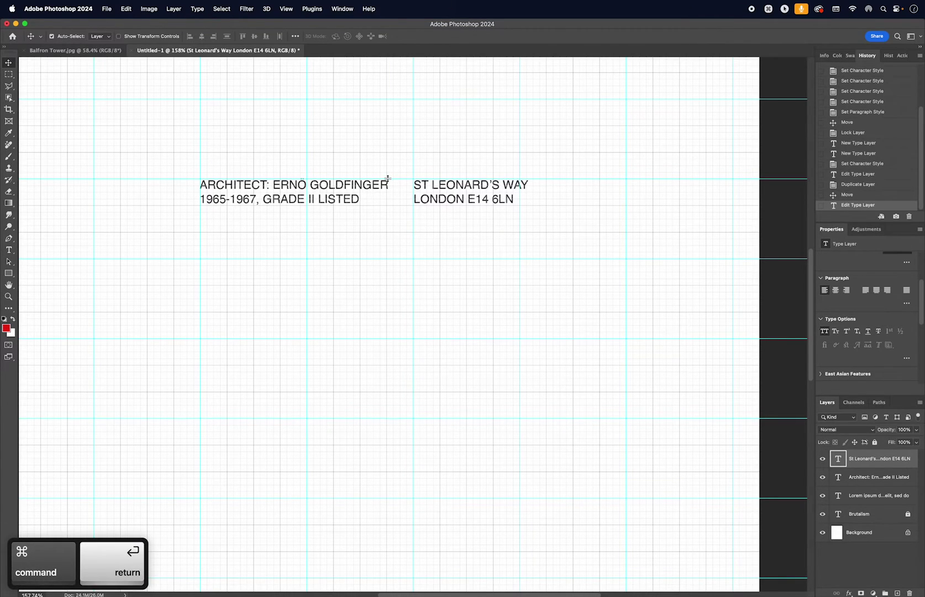
# Move the Architect and St Leonard's captions together up beneath the Brutalism headline.
pyautogui.press('super+minus')
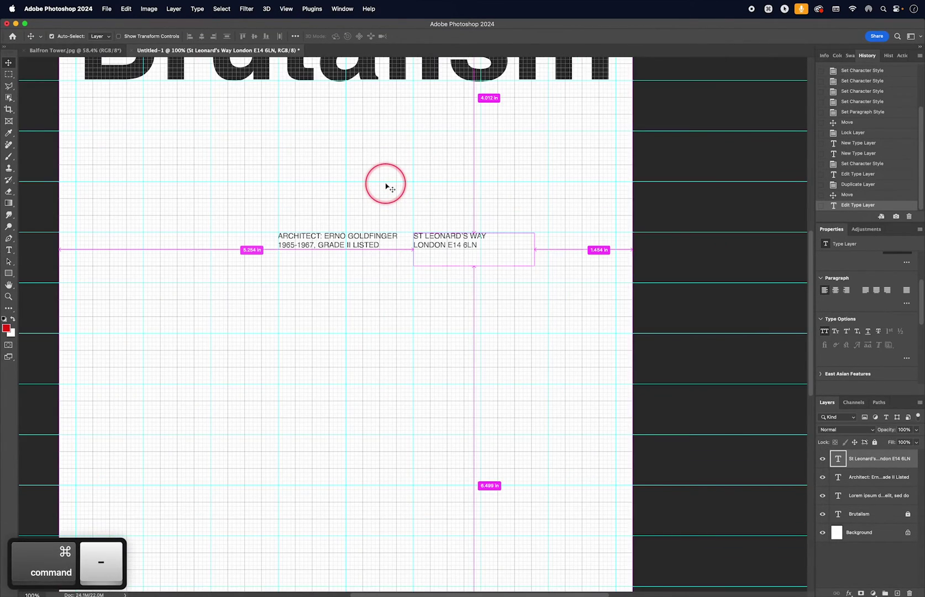
pyautogui.keyDown('shift'); pyautogui.click(879, 478); pyautogui.keyUp('shift')
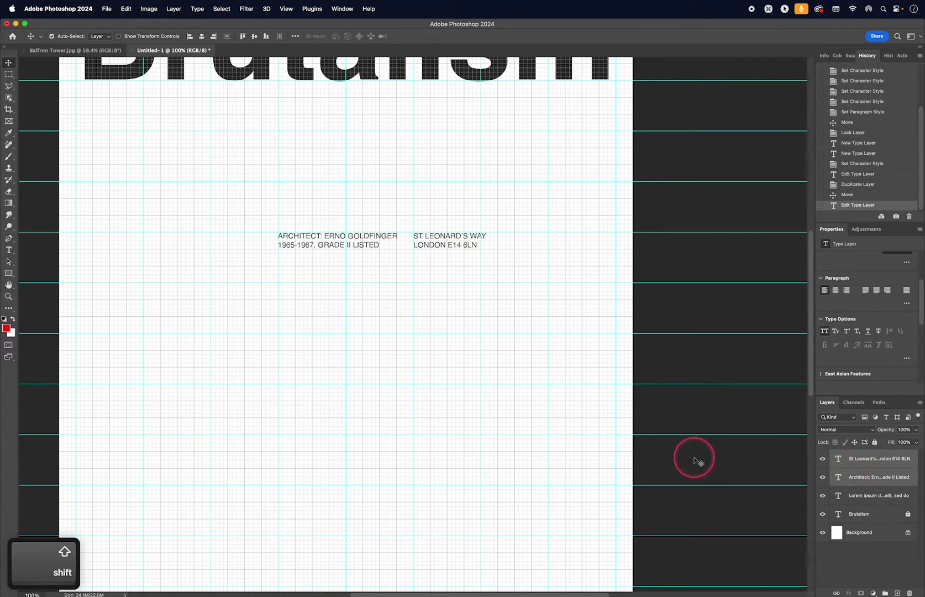
pyautogui.press('v')
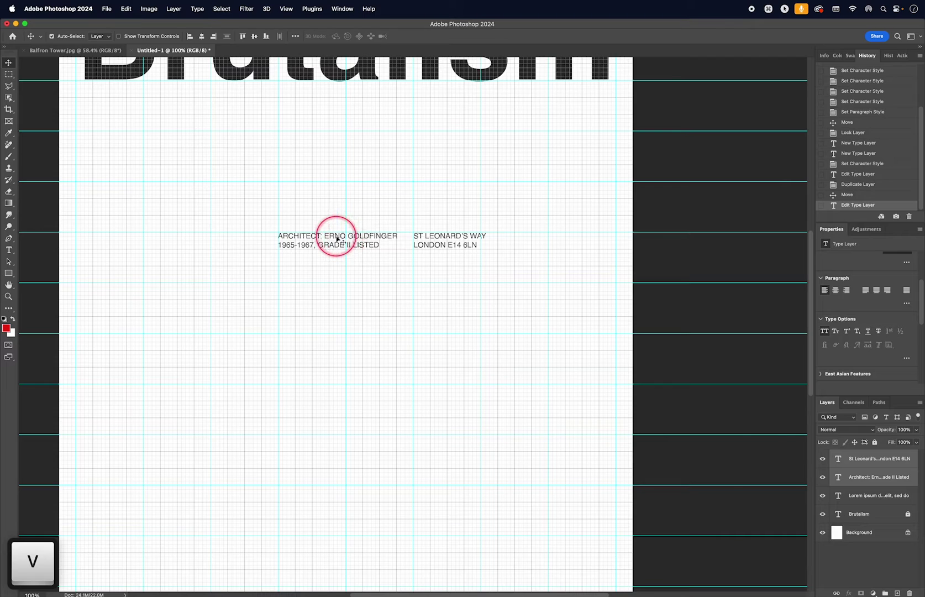
pyautogui.moveTo(337, 239); pyautogui.dragTo(458, 96)
pyautogui.scroll(3, 464, 145)
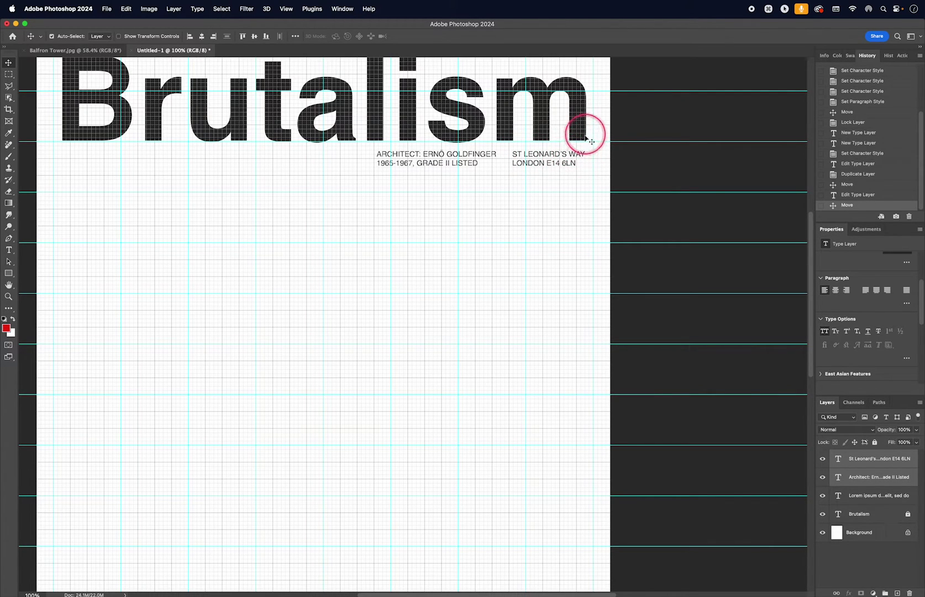
# Nudge each caption slightly left, then lower both together into line with the grid.
pyautogui.click(615, 169)
pyautogui.moveTo(557, 154); pyautogui.dragTo(521, 136)
pyautogui.scroll(-2, 554, 153)
pyautogui.click(380, 135)
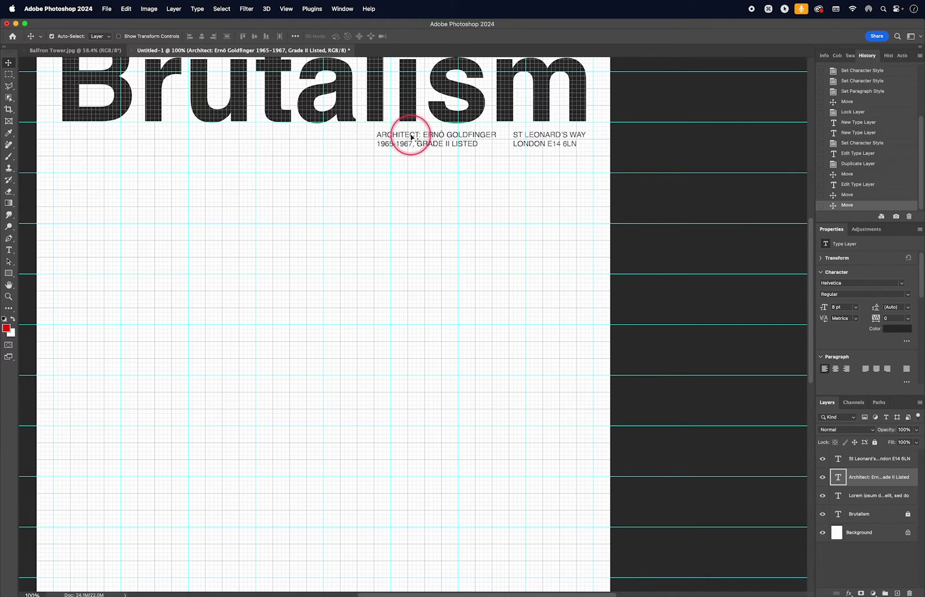
pyautogui.moveTo(413, 136); pyautogui.dragTo(406, 136)
pyautogui.scroll(3, 359, 138)
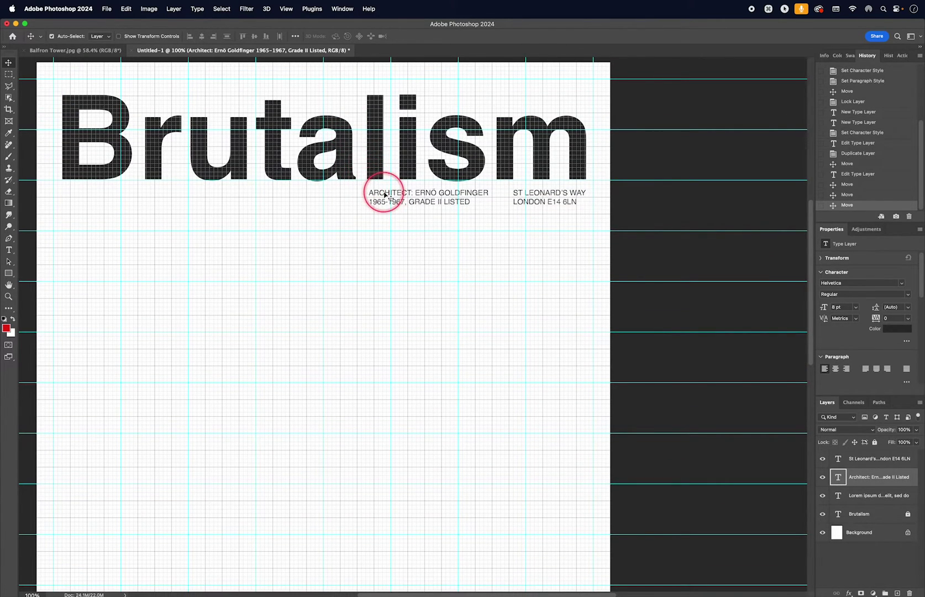
pyautogui.moveTo(384, 194); pyautogui.dragTo(383, 195)
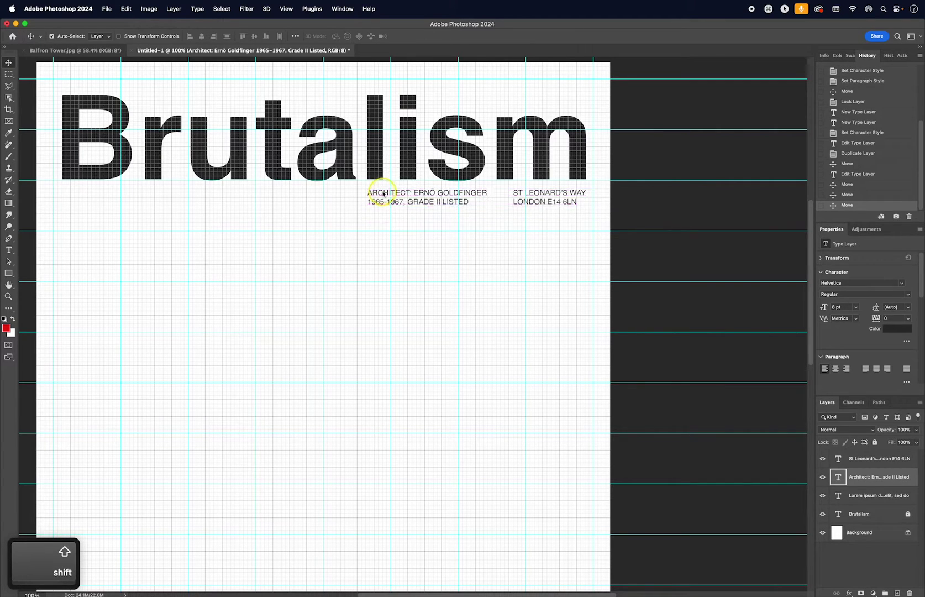
pyautogui.keyDown('shift'); pyautogui.click(566, 193); pyautogui.keyUp('shift')
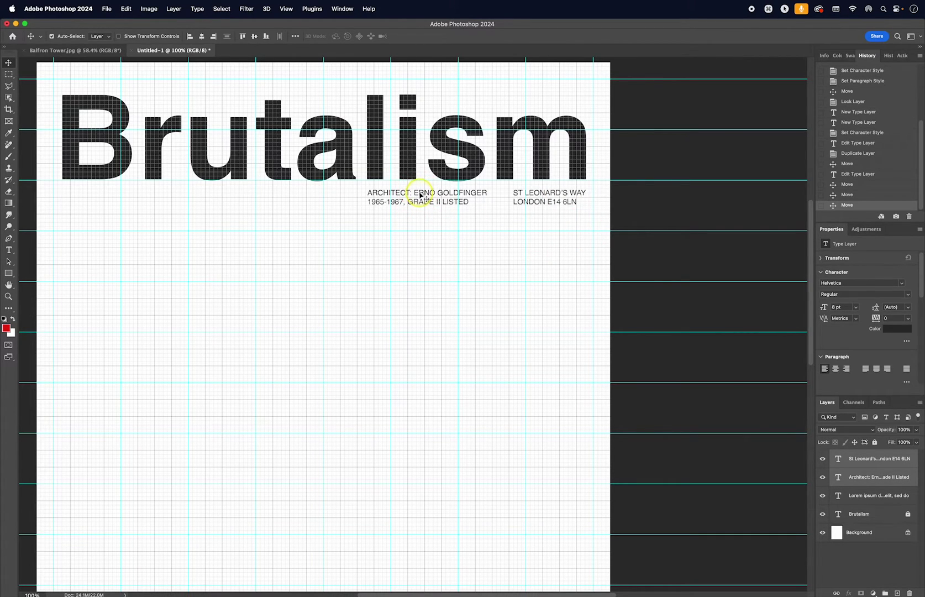
pyautogui.moveTo(419, 195); pyautogui.dragTo(420, 196)
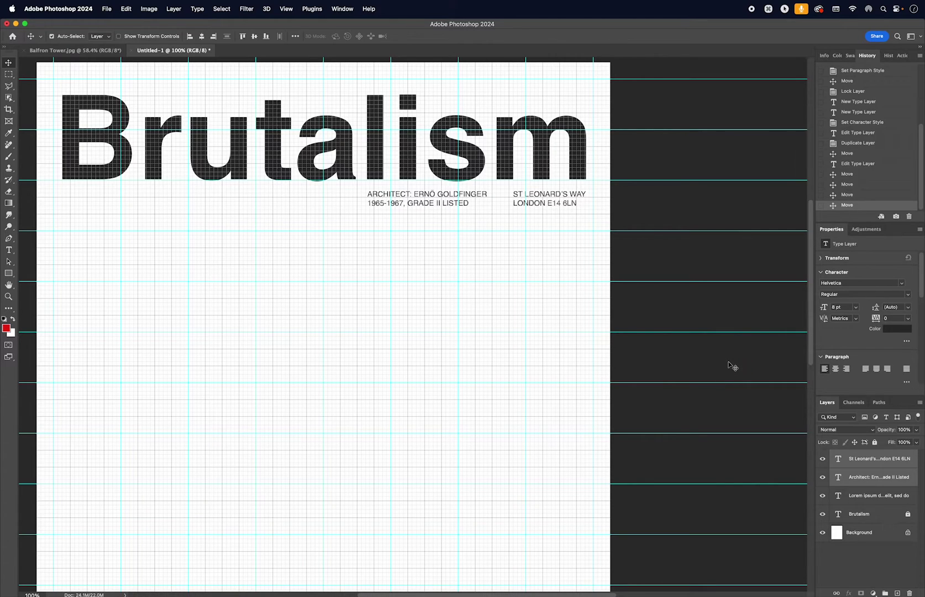
# Zoom out to fit the whole poster page, with guides and grid shown again.
pyautogui.press('super+semicolon')
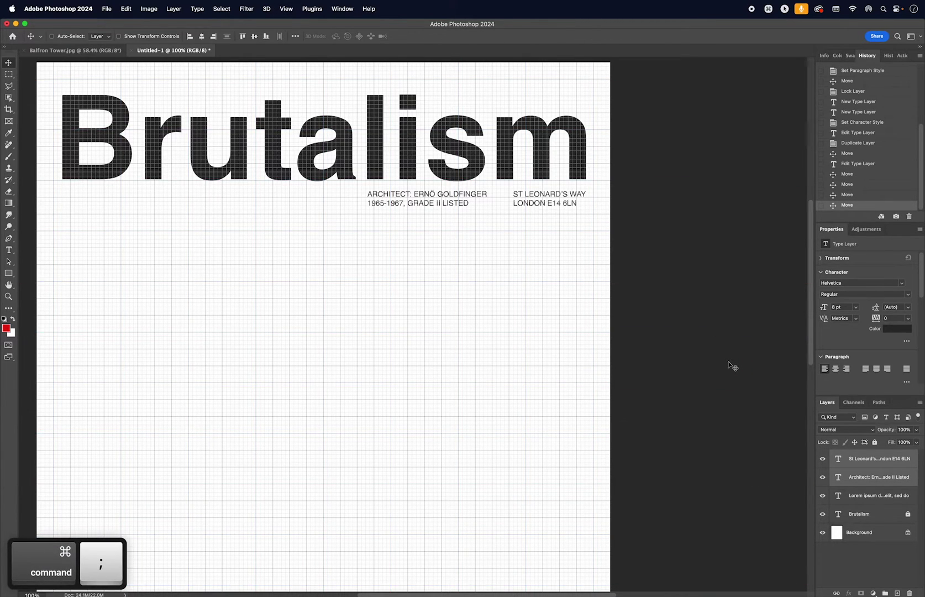
pyautogui.press('super+apostrophe')
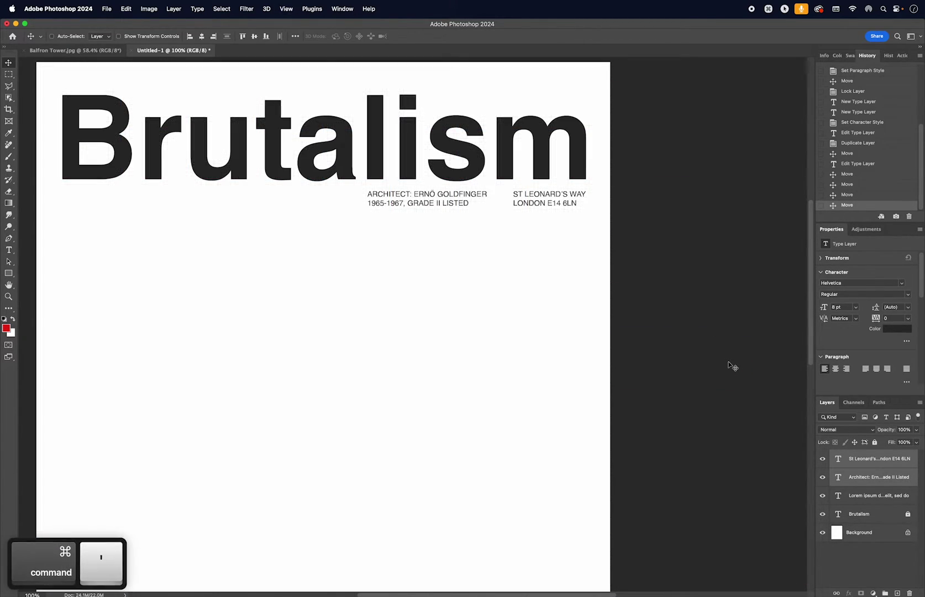
pyautogui.press('super+minus')
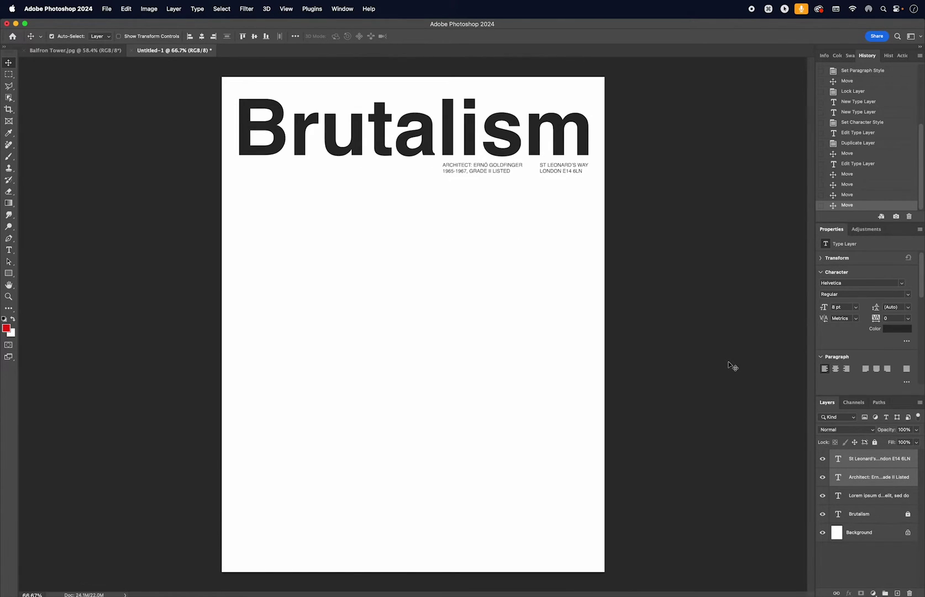
pyautogui.press('super+semicolon')
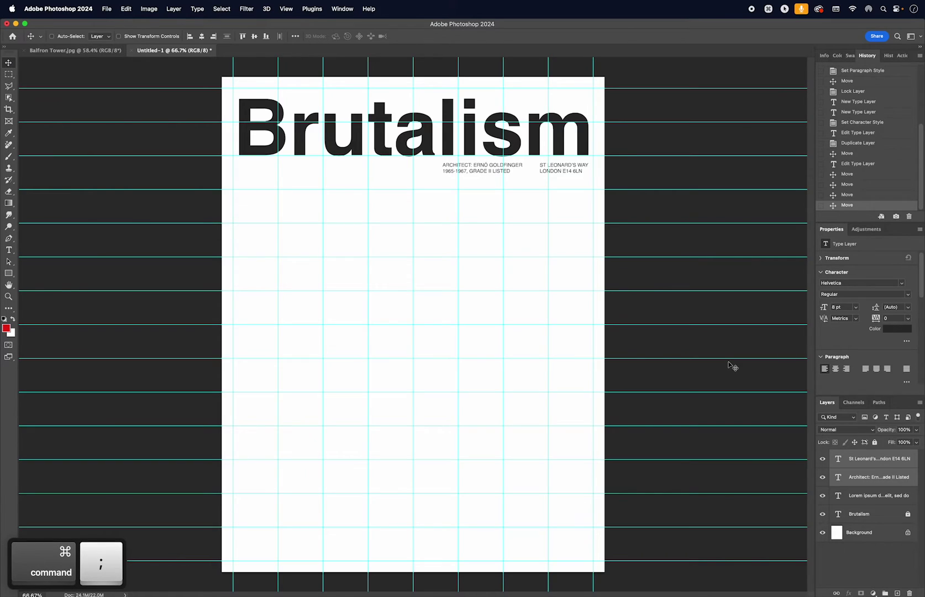
pyautogui.press('super+apostrophe')
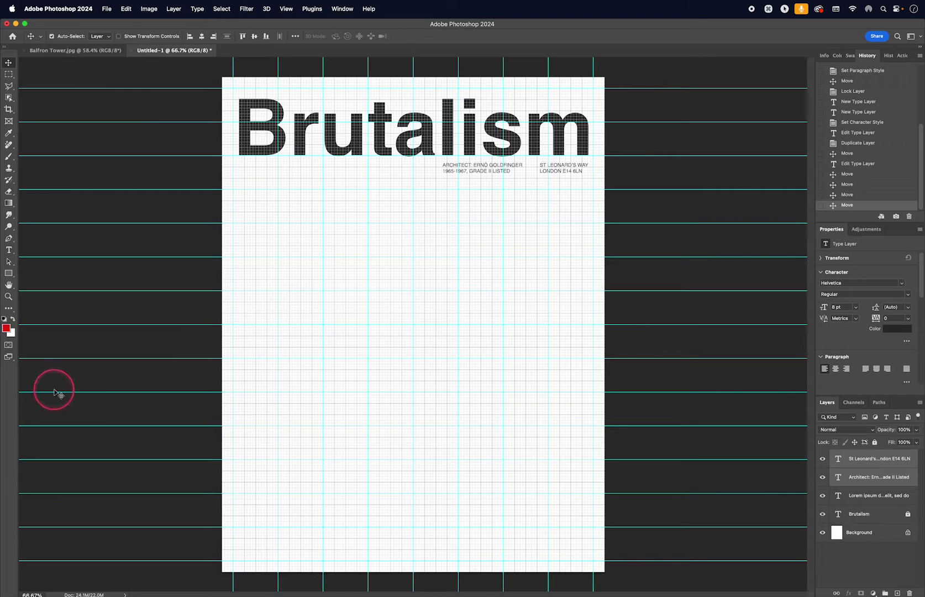
# Draw an 8 × 7.75 in red rectangle from below the captions to the bottom-right margin.
pyautogui.click(10, 274)
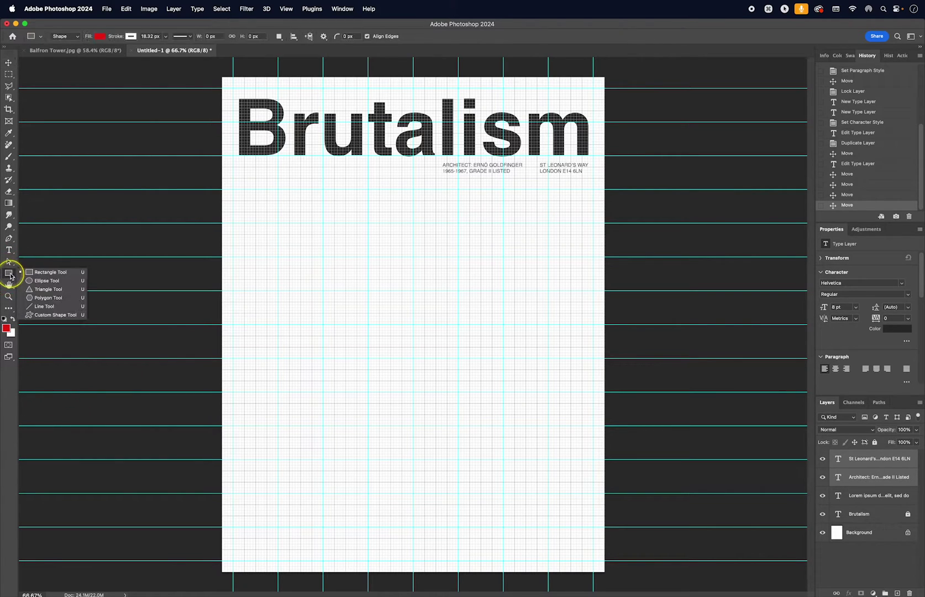
pyautogui.click(82, 273)
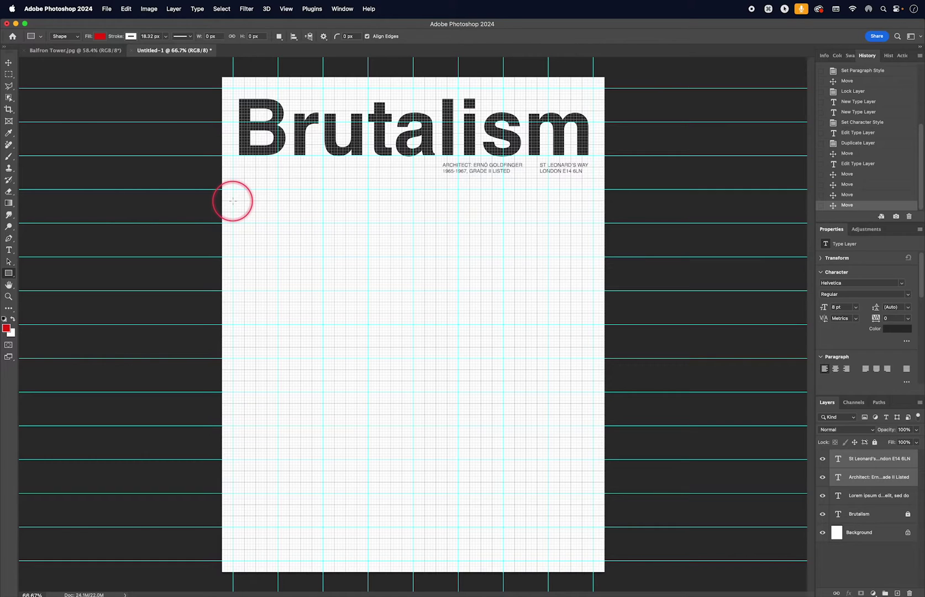
pyautogui.moveTo(232, 201); pyautogui.dragTo(593, 550)
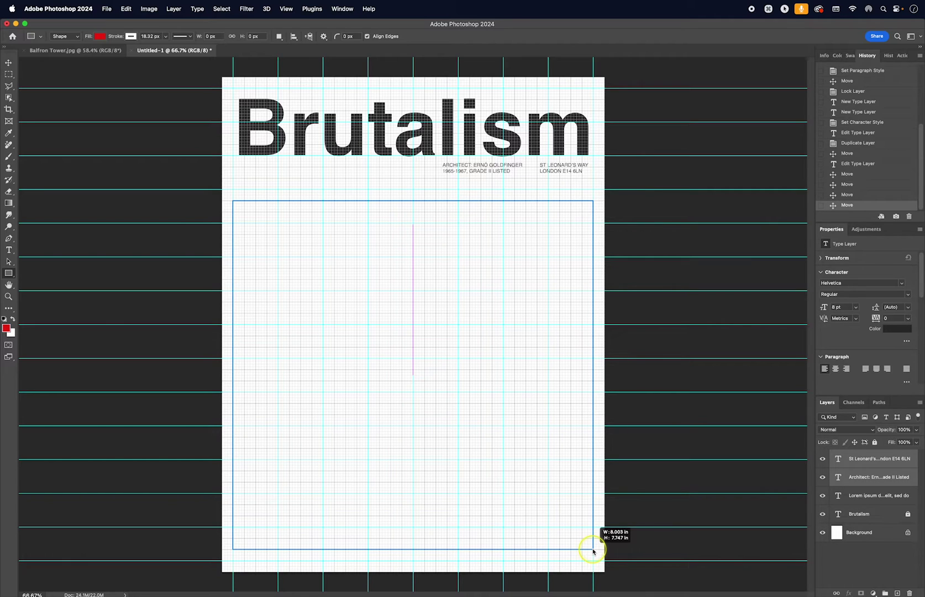
pyautogui.moveTo(593, 551); pyautogui.dragTo(593, 551)
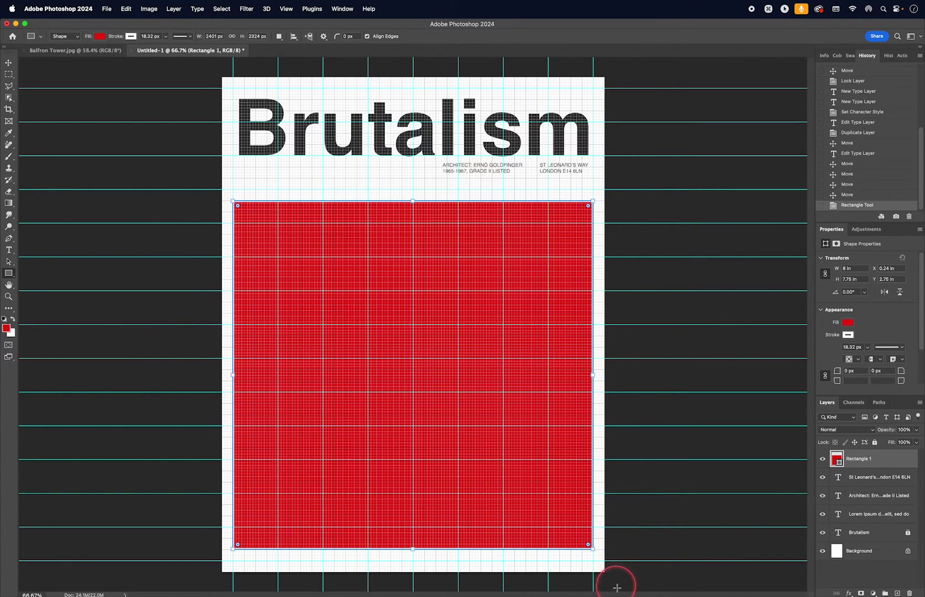
# Set the red rectangle's stroke width to 0 px.
pyautogui.click(164, 38)
pyautogui.moveTo(161, 50); pyautogui.dragTo(136, 45)
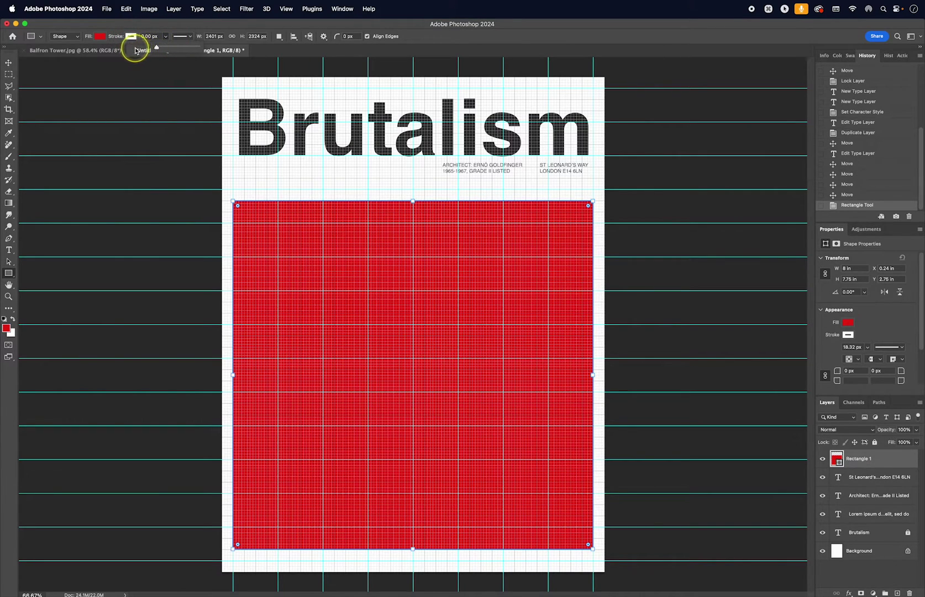
pyautogui.click(156, 26)
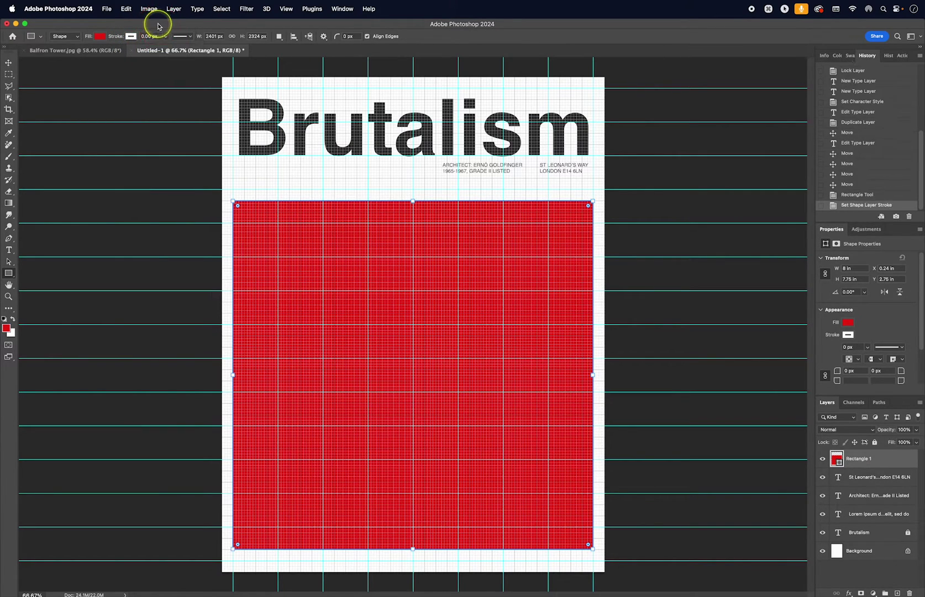
# Toggle snapping and trim the rectangle's right and bottom edges to 8.01 × 7.75 in.
pyautogui.click(286, 9)
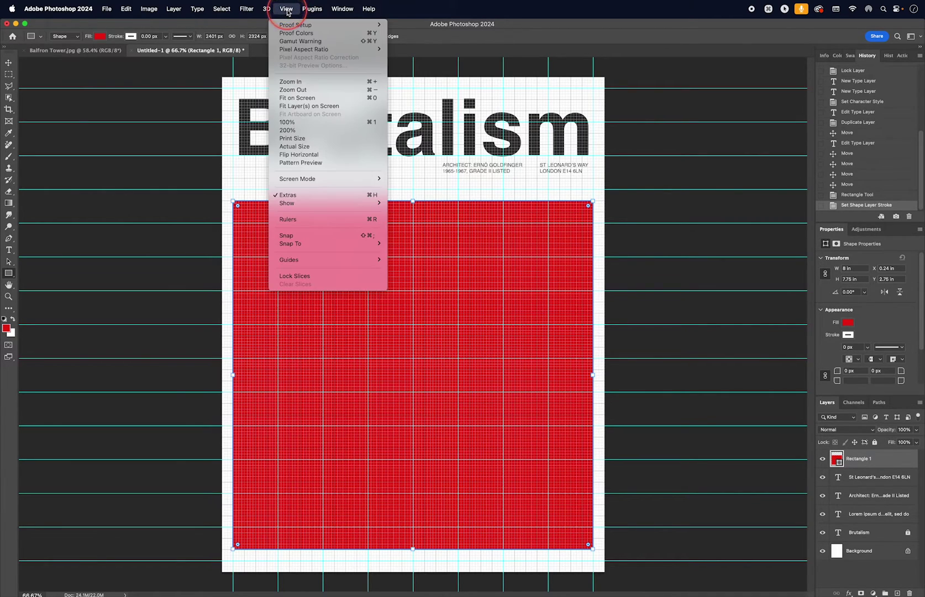
pyautogui.click(314, 236)
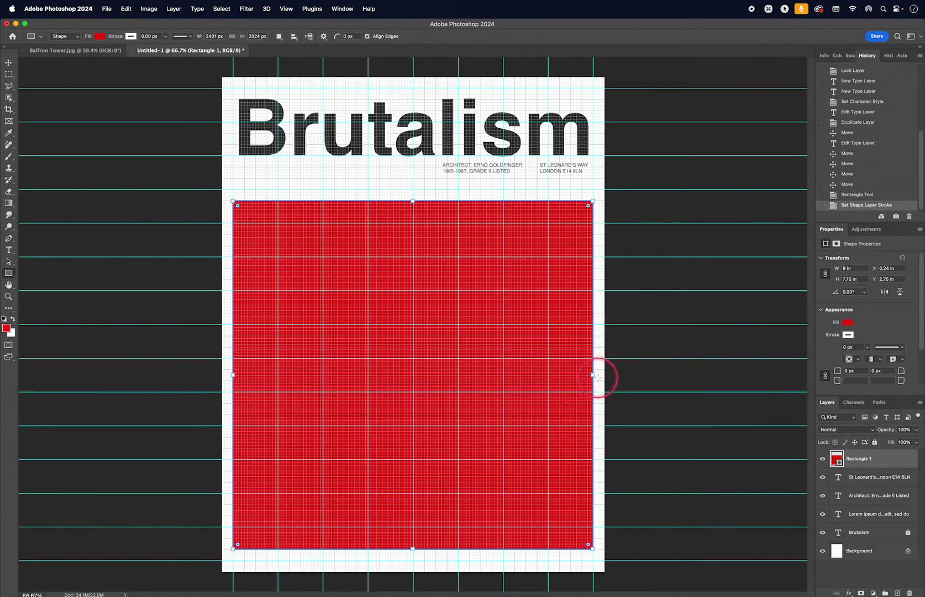
pyautogui.moveTo(593, 375)
pyautogui.mouseDown()
pyautogui.moveTo(578, 374)
pyautogui.moveTo(592, 375)
pyautogui.mouseUp()
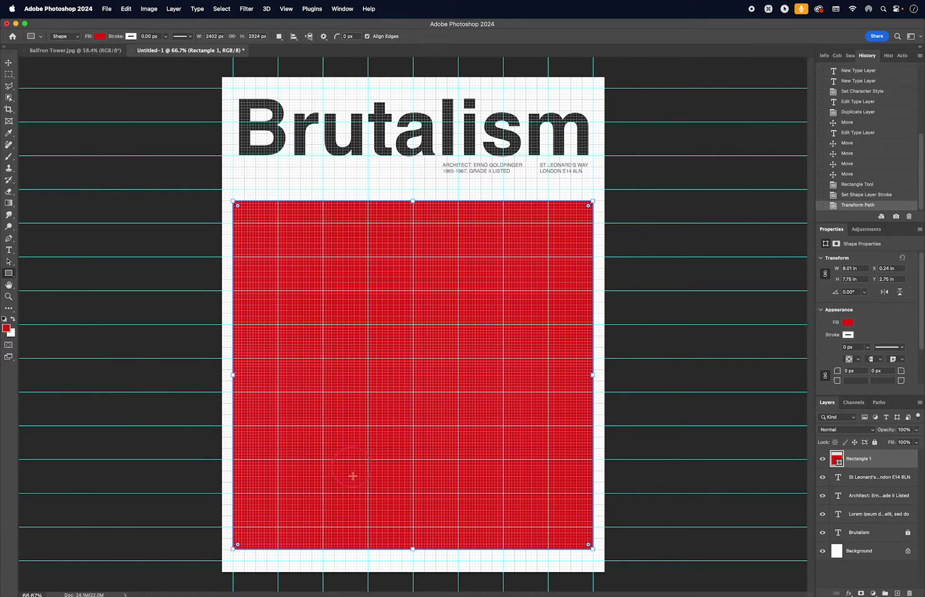
pyautogui.moveTo(413, 548); pyautogui.dragTo(412, 547)
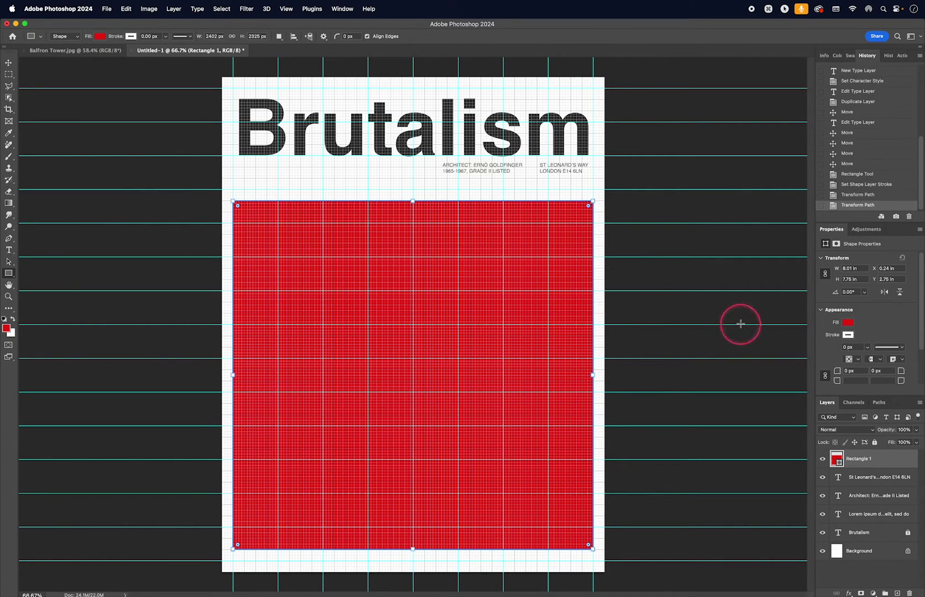
# Fill the rectangle bright yellow, deselect it, and hide the guides and grid.
pyautogui.click(848, 323)
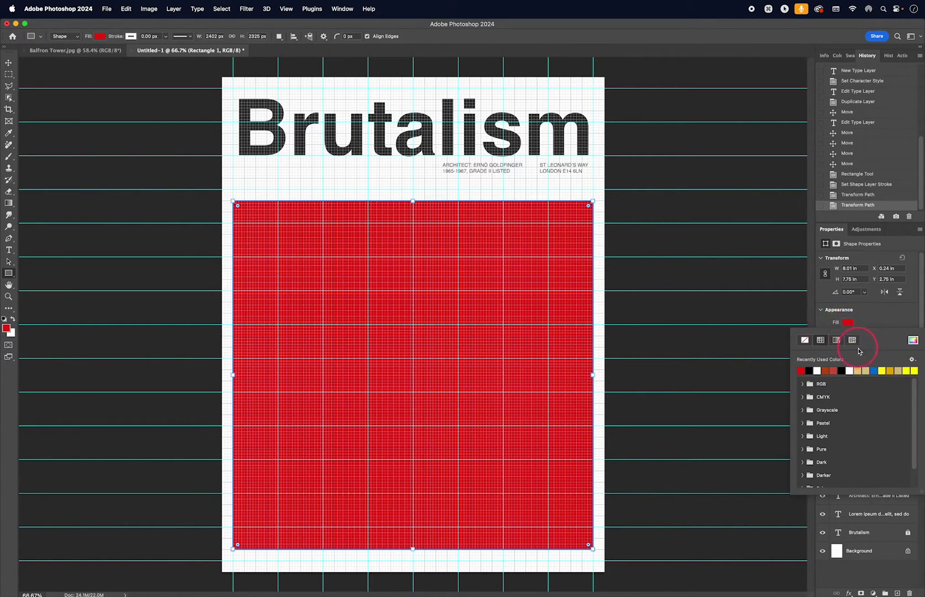
pyautogui.click(908, 370)
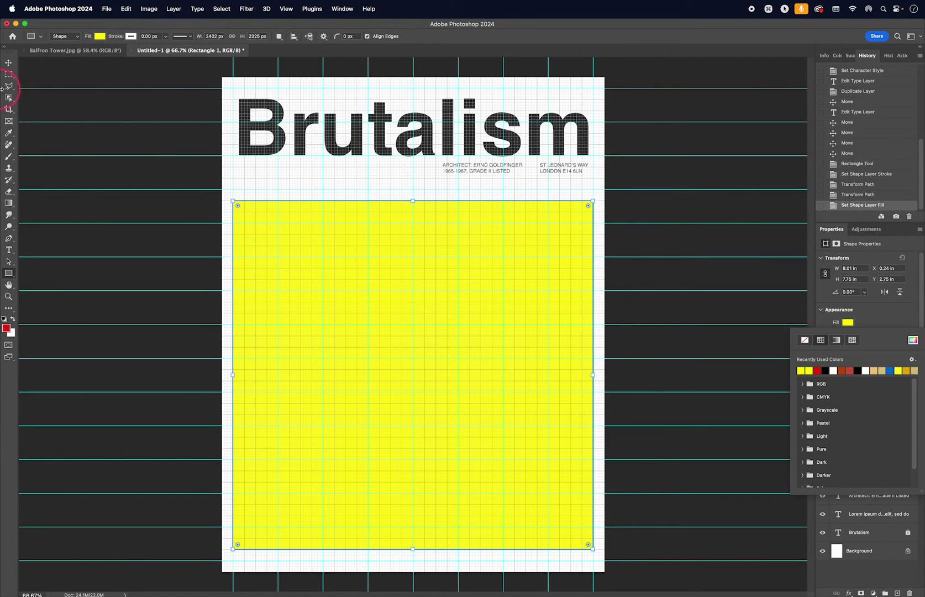
pyautogui.click(8, 64)
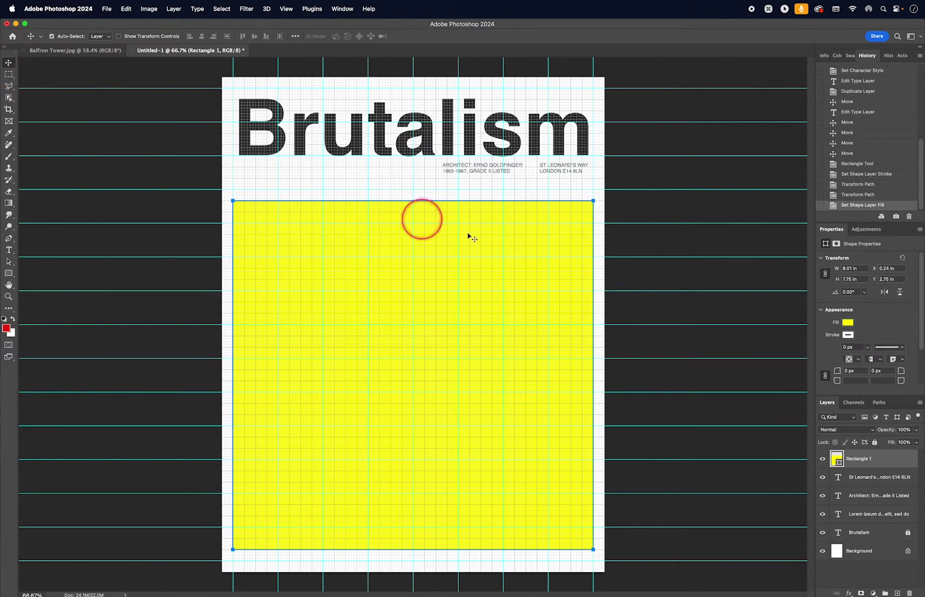
pyautogui.click(652, 273)
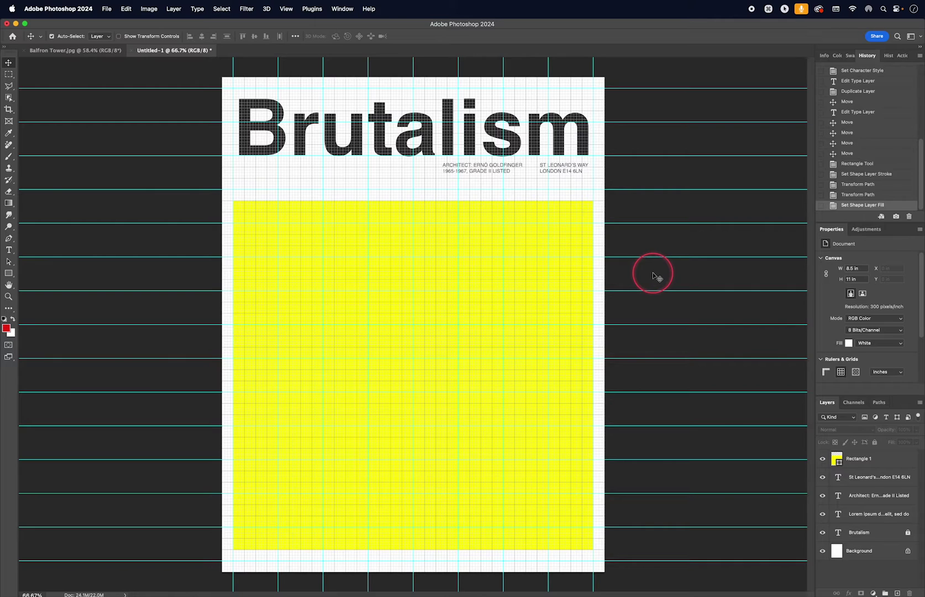
pyautogui.press('super+semicolon')
pyautogui.press('super+apostrophe')
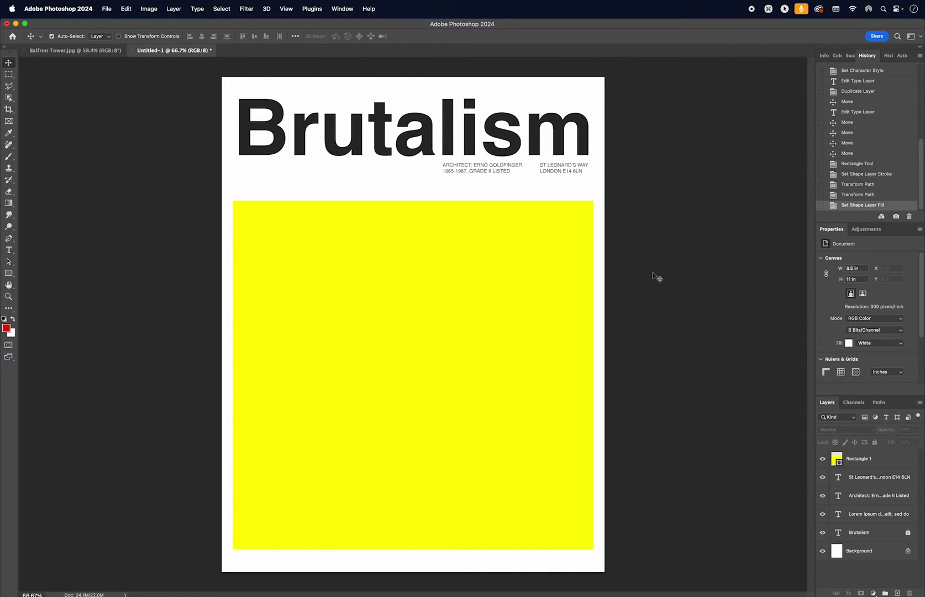
# In the Balfron Tower photo, run Select Subject with Cloud (Detailed results) to select the tower.
pyautogui.click(50, 51)
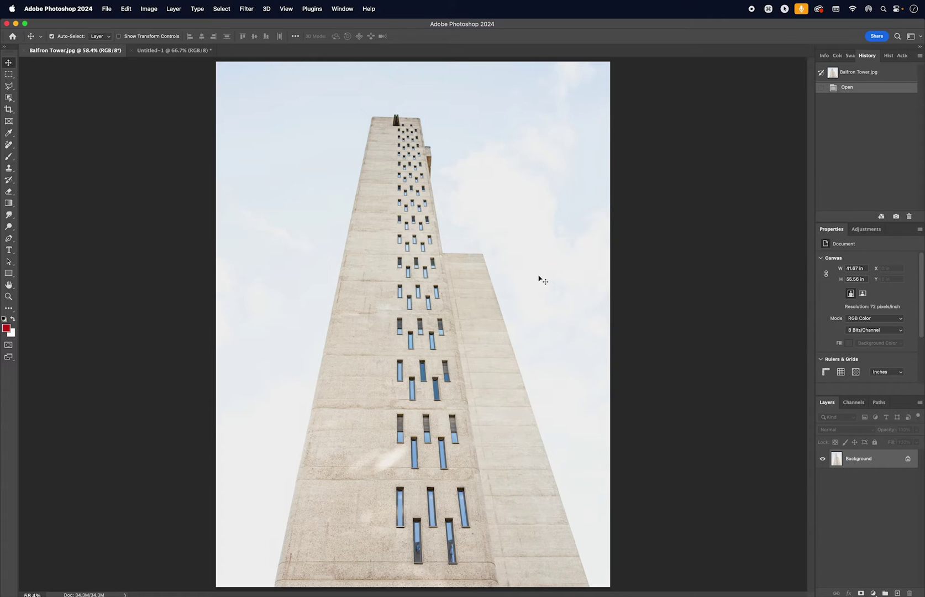
pyautogui.press('w')
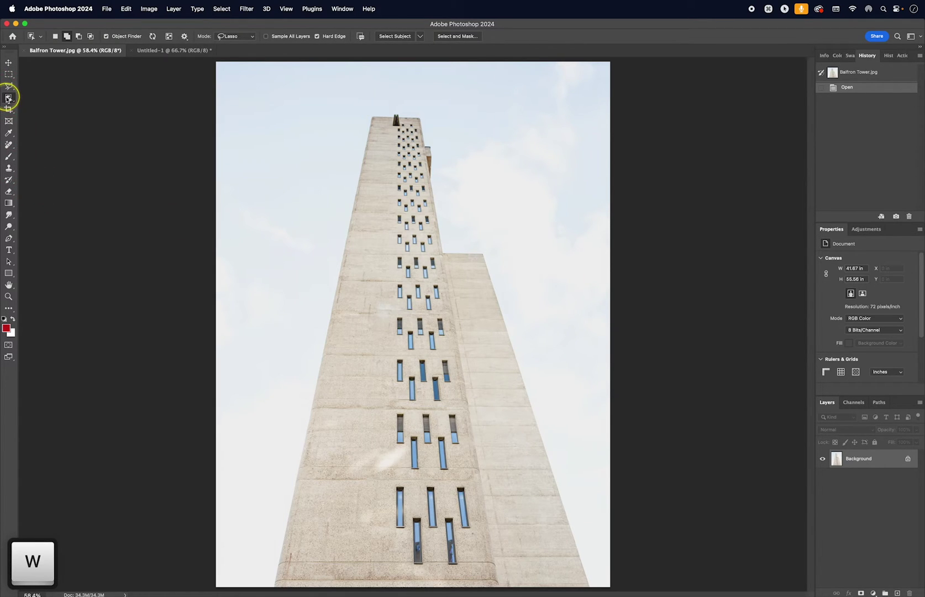
pyautogui.moveTo(7, 99); pyautogui.dragTo(86, 99)
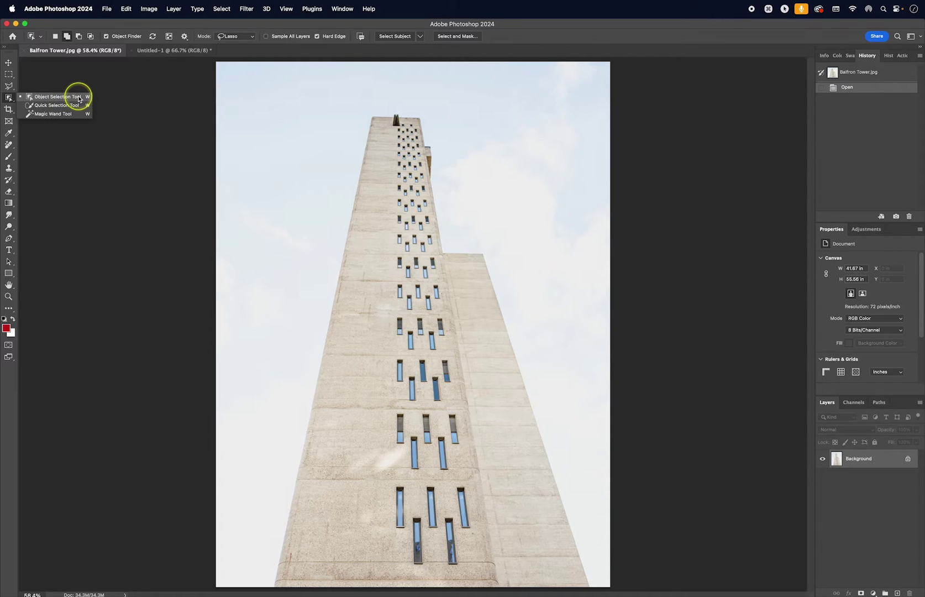
pyautogui.click(79, 98)
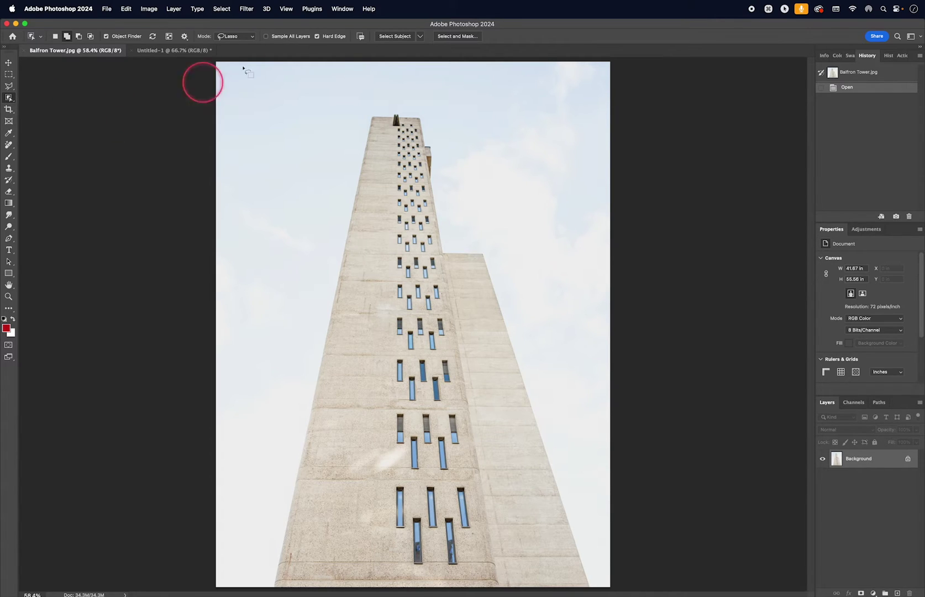
pyautogui.click(415, 40)
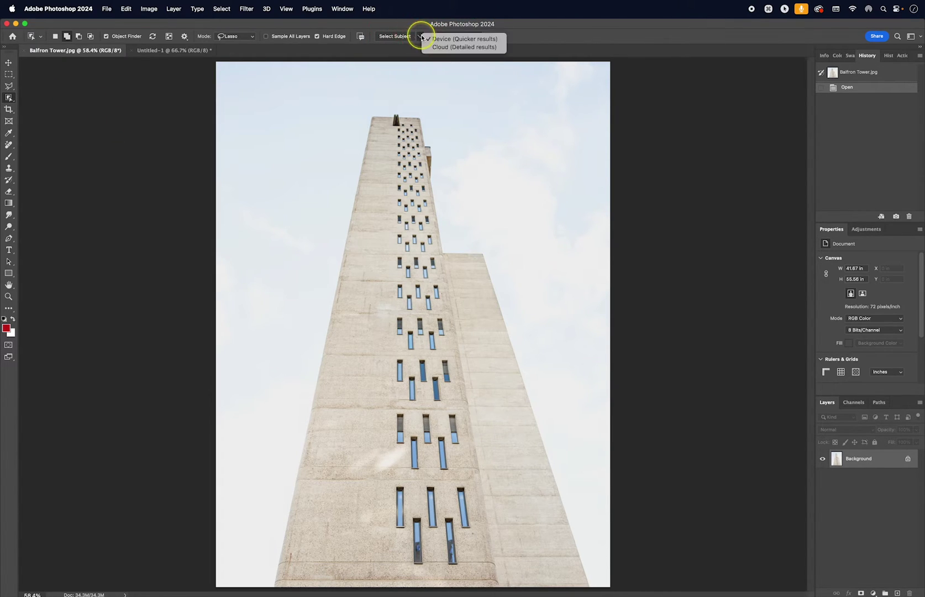
pyautogui.click(471, 48)
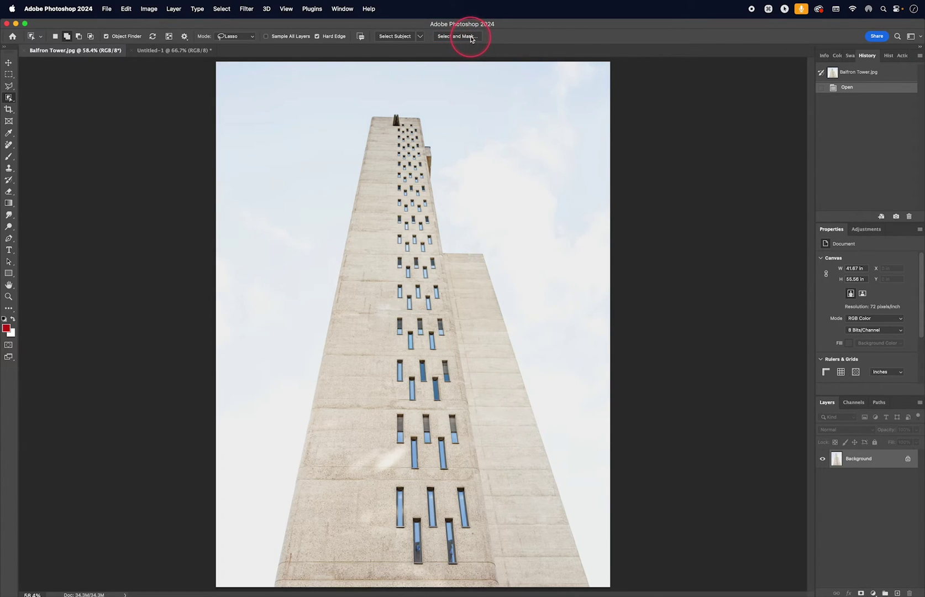
pyautogui.click(387, 35)
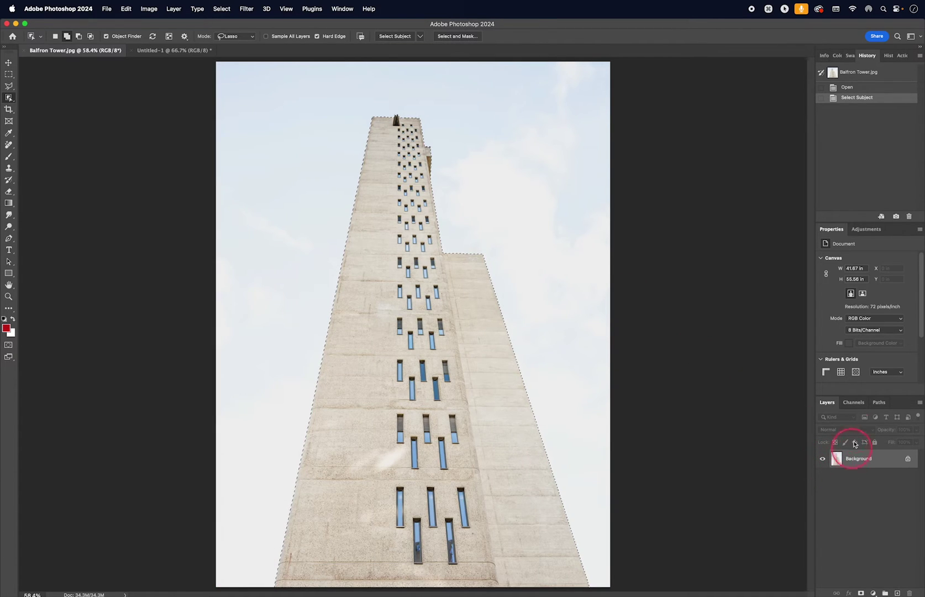
# Mask out the sky around the tower and duplicate the masked layer into Untitled-1.
pyautogui.click(861, 592)
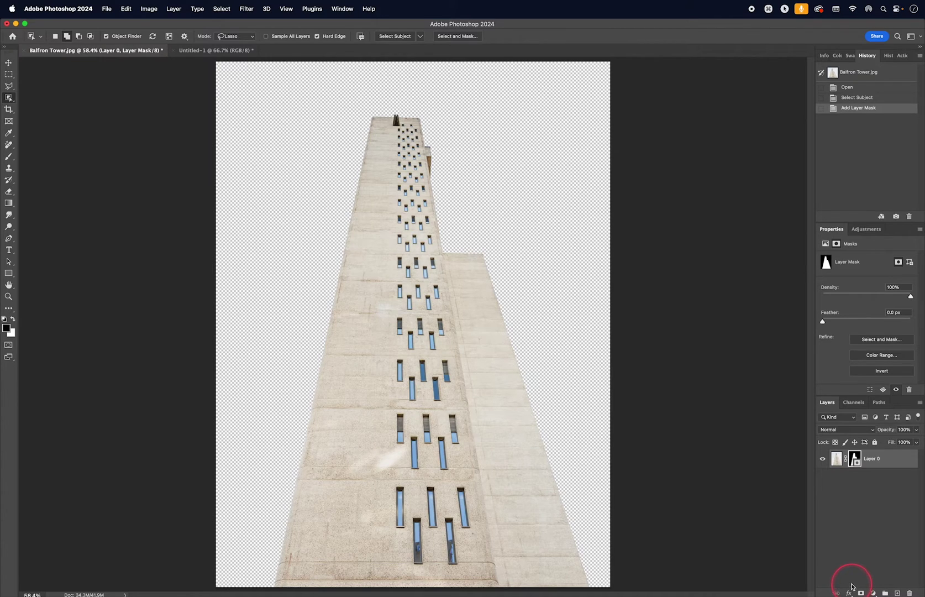
pyautogui.click(896, 460)
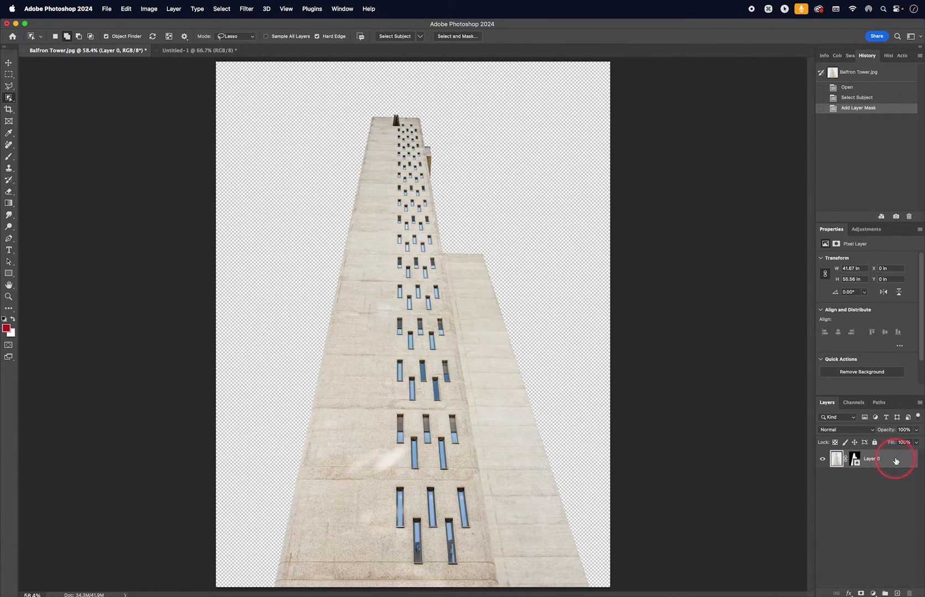
pyautogui.rightClick(896, 459)
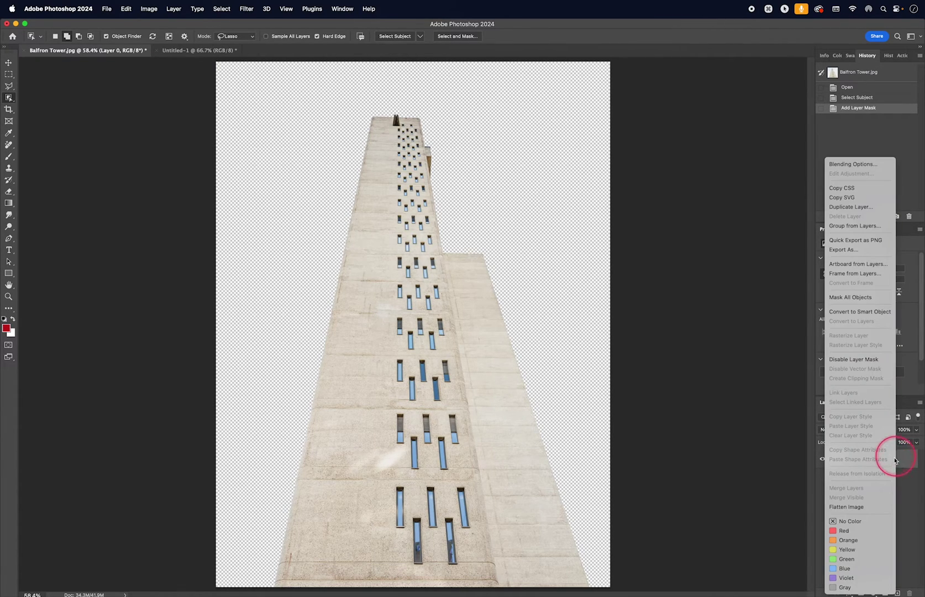
pyautogui.click(850, 207)
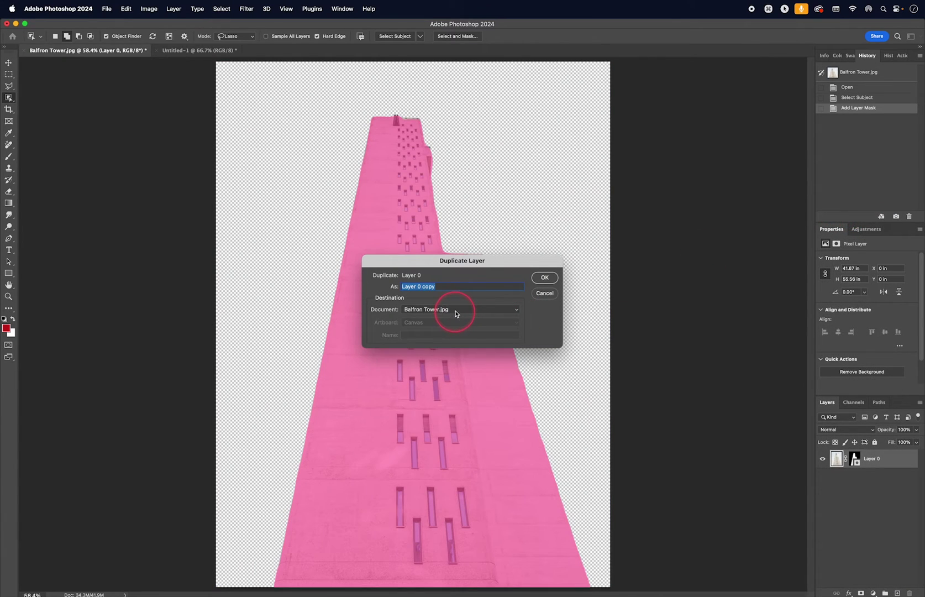
pyautogui.click(456, 309)
pyautogui.click(416, 319)
pyautogui.click(544, 277)
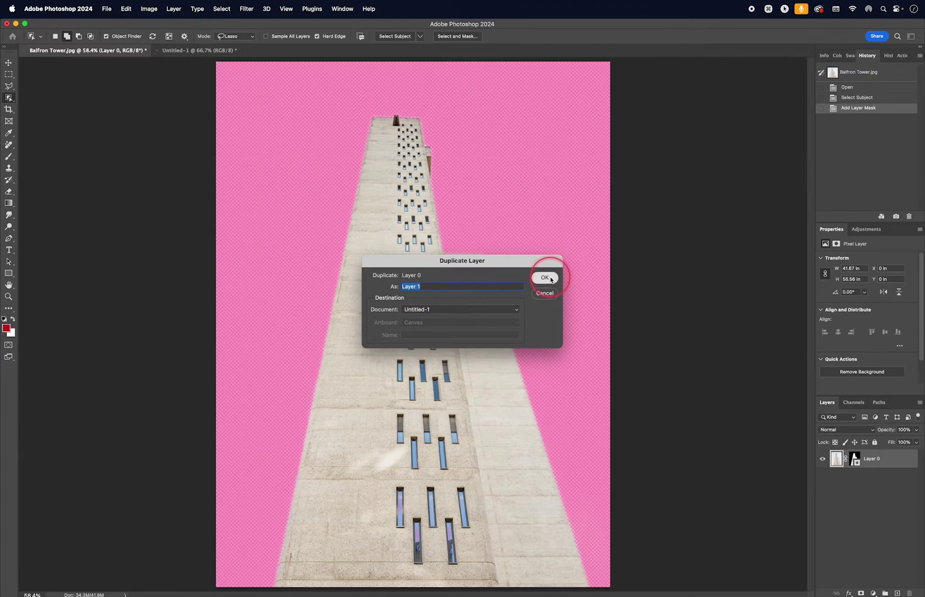
# In Untitled-1, move the tower up over the yellow rectangle and convert Layer 1 to a smart object.
pyautogui.click(187, 50)
pyautogui.press('v')
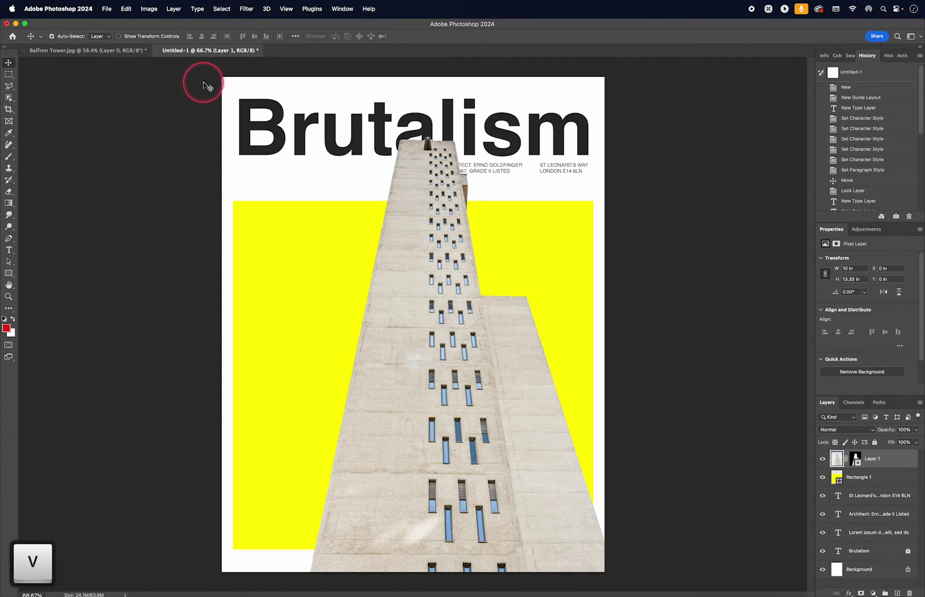
pyautogui.moveTo(438, 250); pyautogui.dragTo(388, 192)
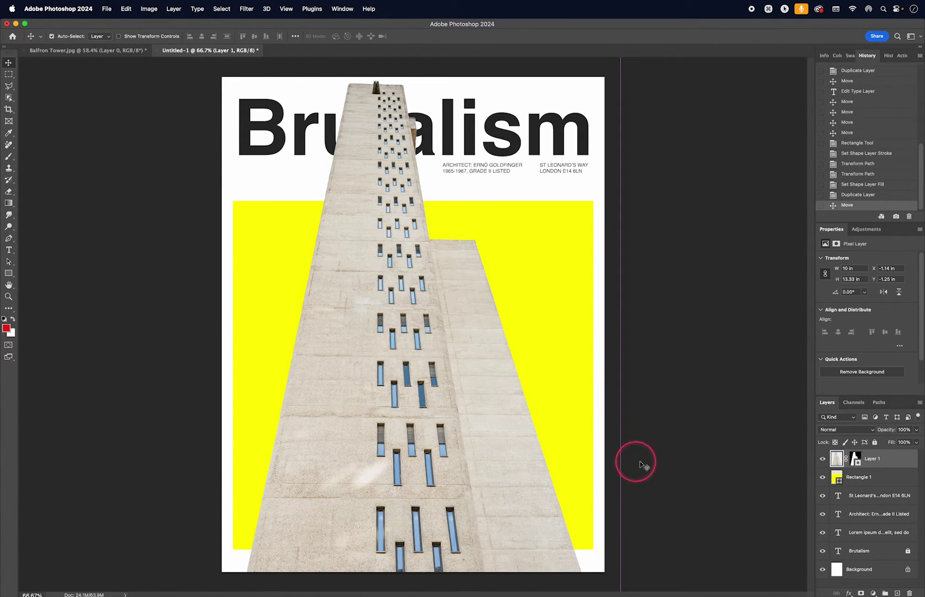
pyautogui.rightClick(893, 460)
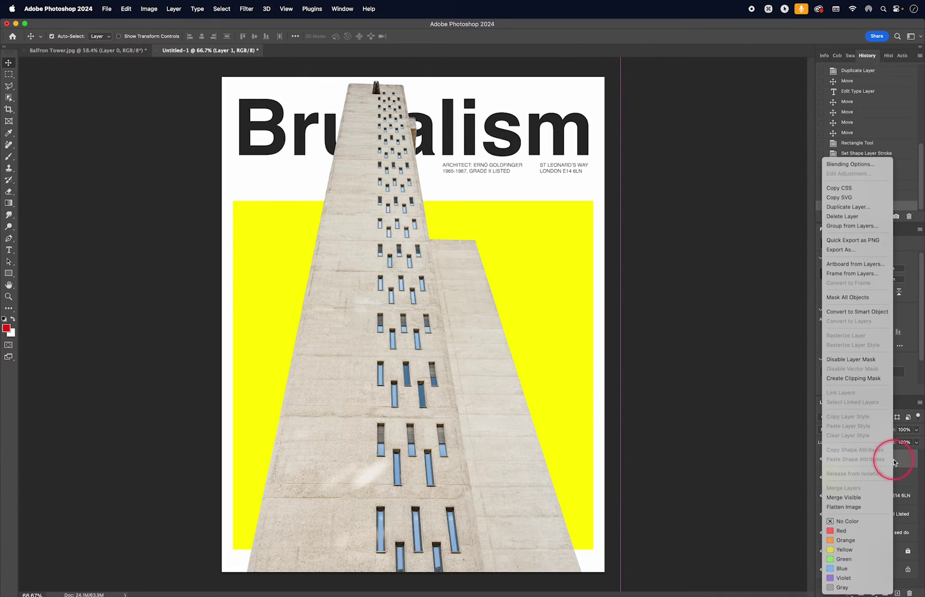
pyautogui.click(845, 318)
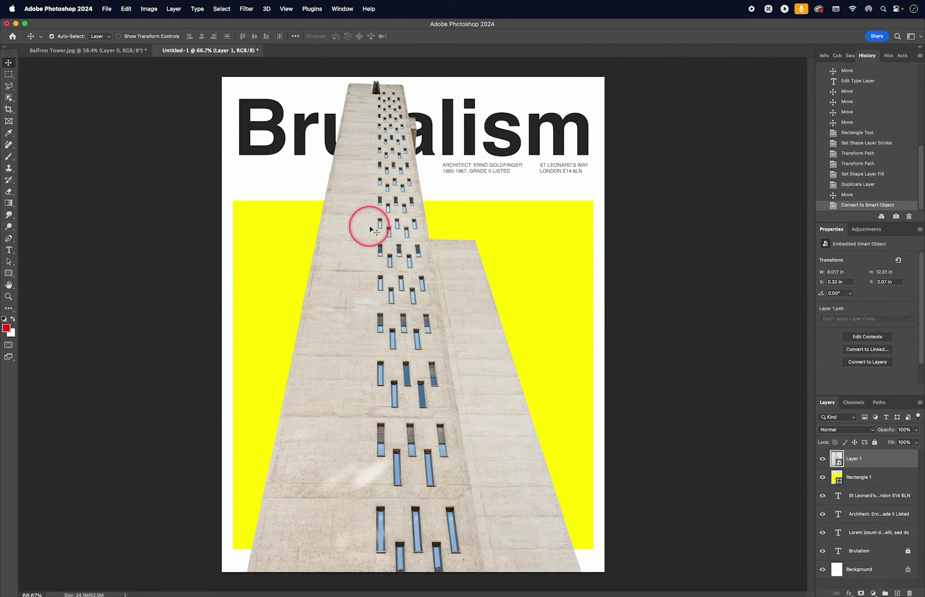
# Free-transform the tower smart object down to about 78%, its top just below the headline.
pyautogui.press('super')
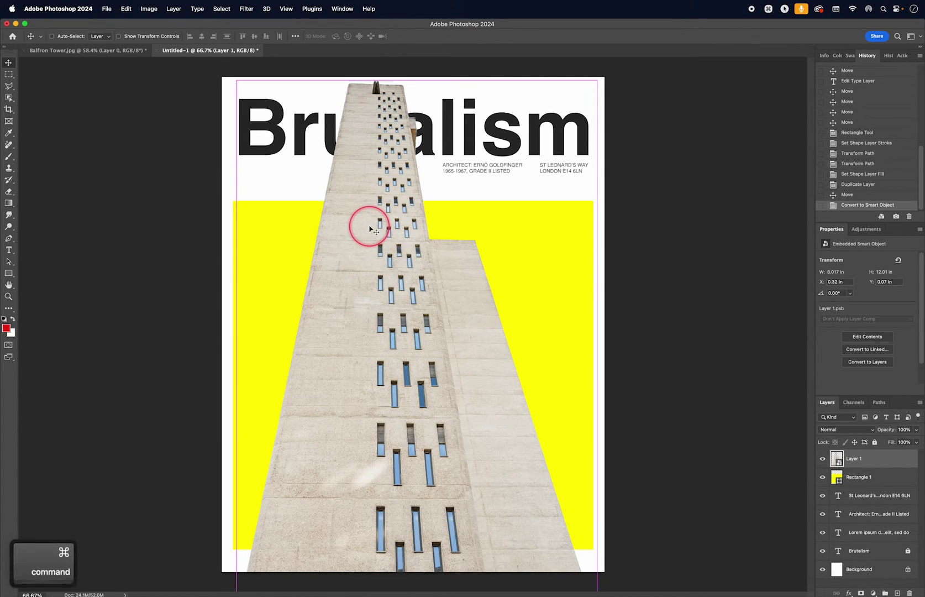
pyautogui.press('super+t')
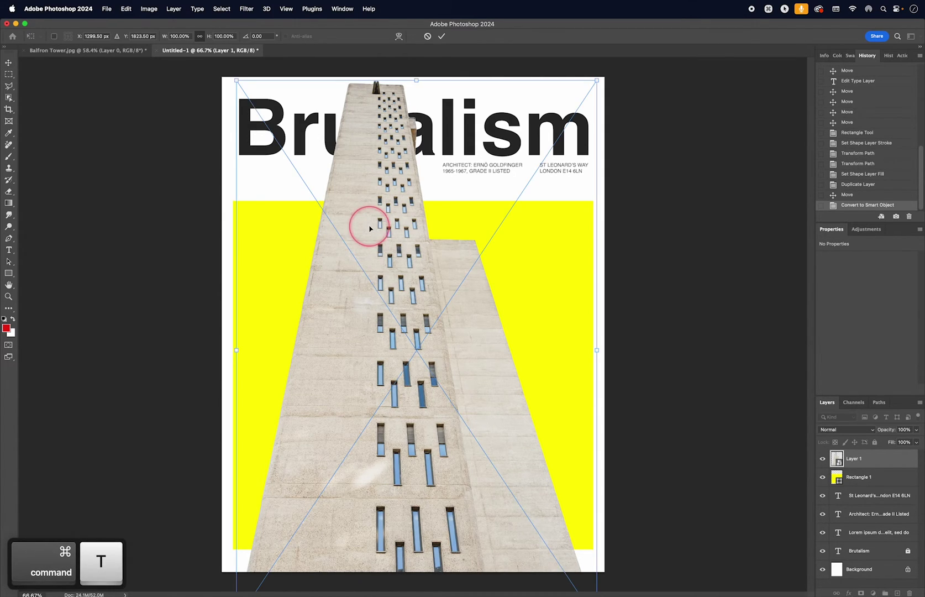
pyautogui.moveTo(596, 80); pyautogui.dragTo(529, 182)
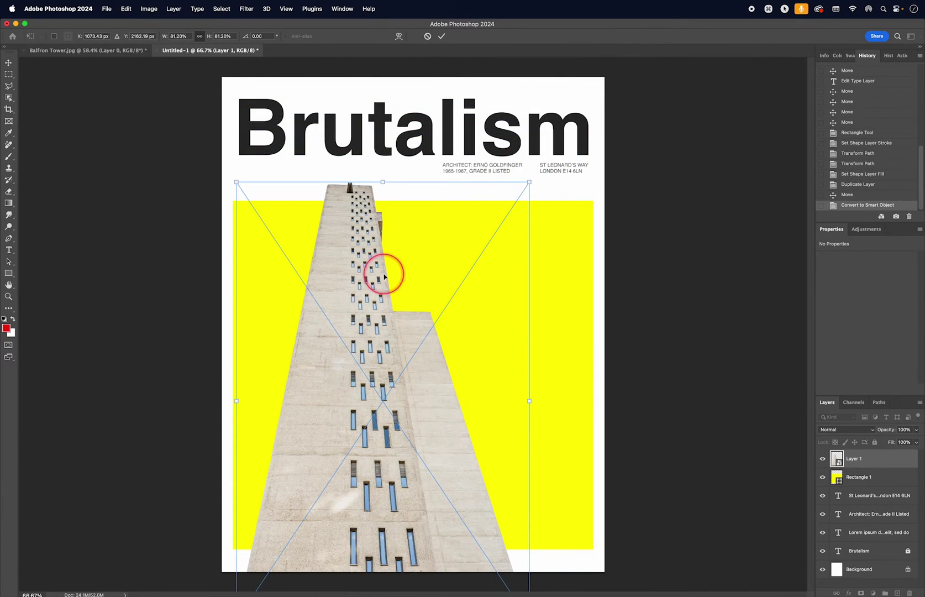
pyautogui.moveTo(381, 269); pyautogui.dragTo(378, 230)
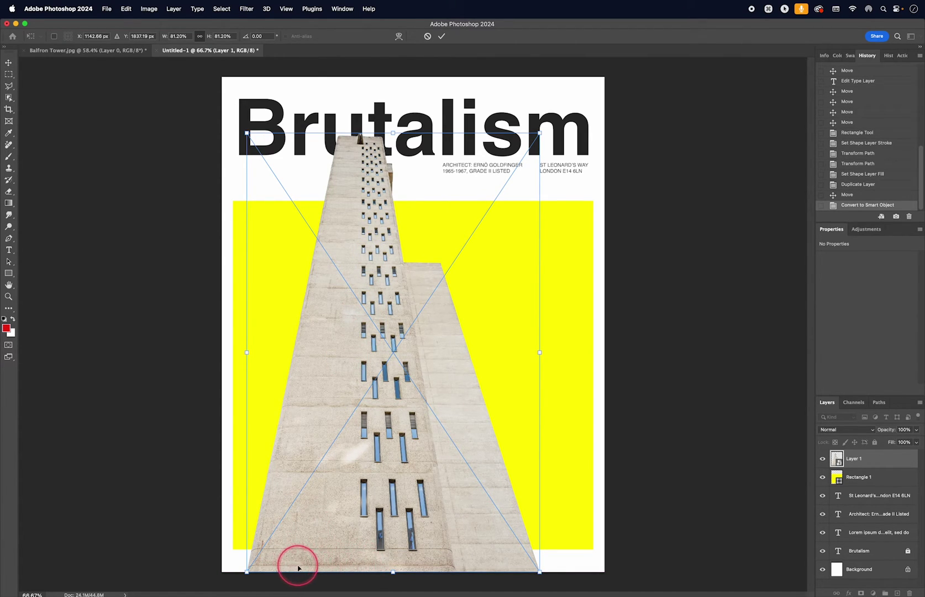
pyautogui.moveTo(326, 529); pyautogui.dragTo(326, 538)
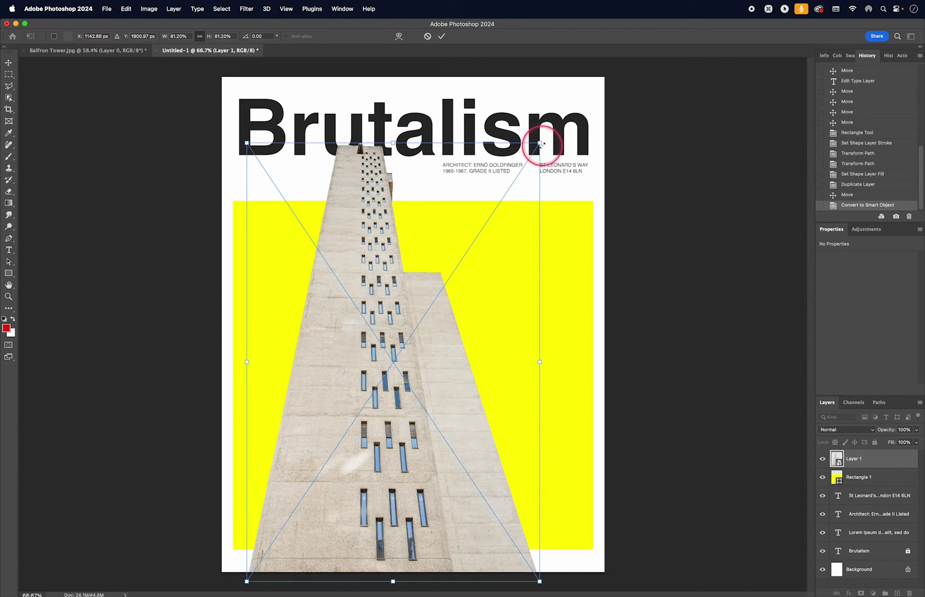
pyautogui.moveTo(540, 143); pyautogui.dragTo(526, 159)
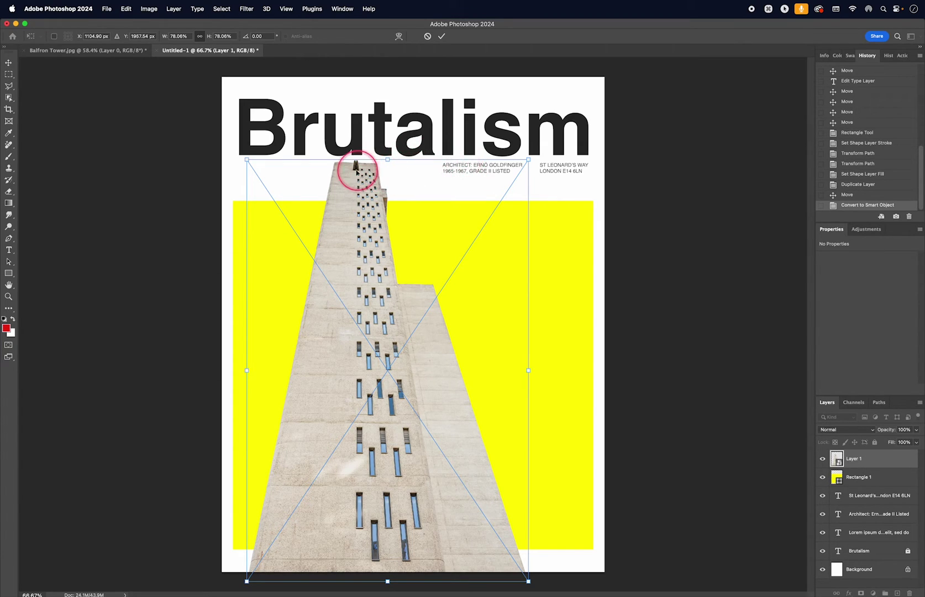
pyautogui.moveTo(528, 159); pyautogui.dragTo(529, 161)
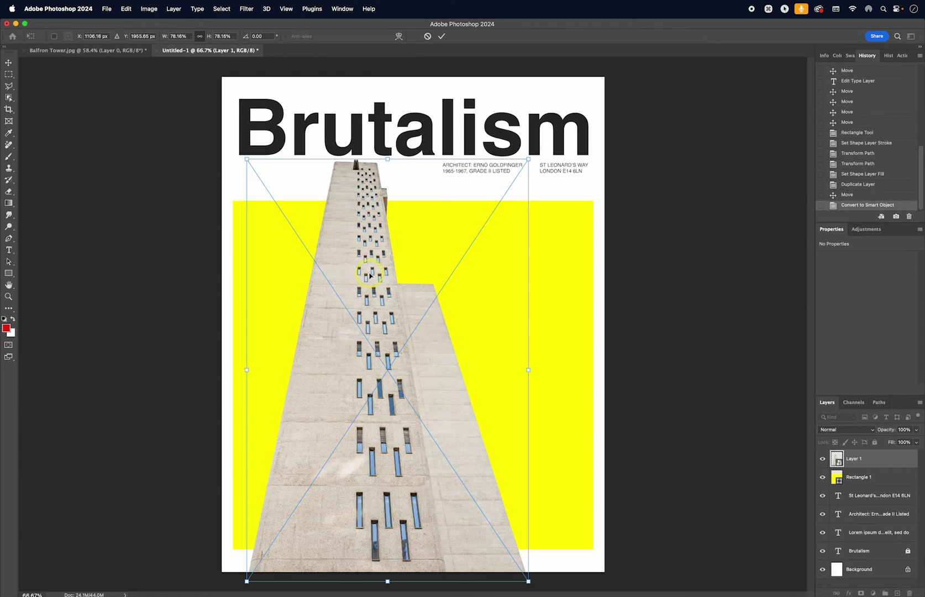
# Commit the tower resize at 6.263 × 9.387 in and drag it right and slightly lower.
pyautogui.doubleClick(404, 336)
pyautogui.moveTo(355, 320); pyautogui.dragTo(383, 325)
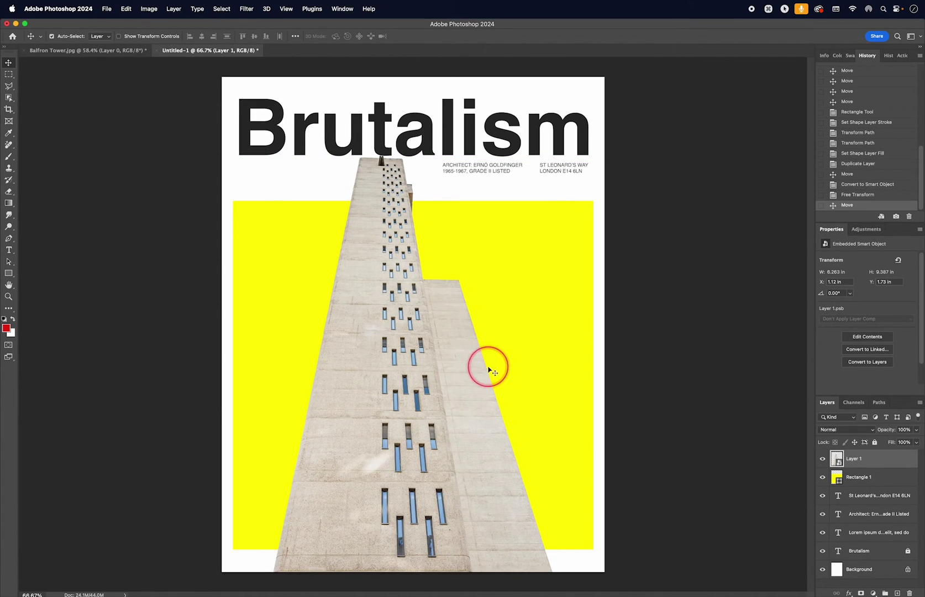
pyautogui.moveTo(409, 403); pyautogui.dragTo(398, 402)
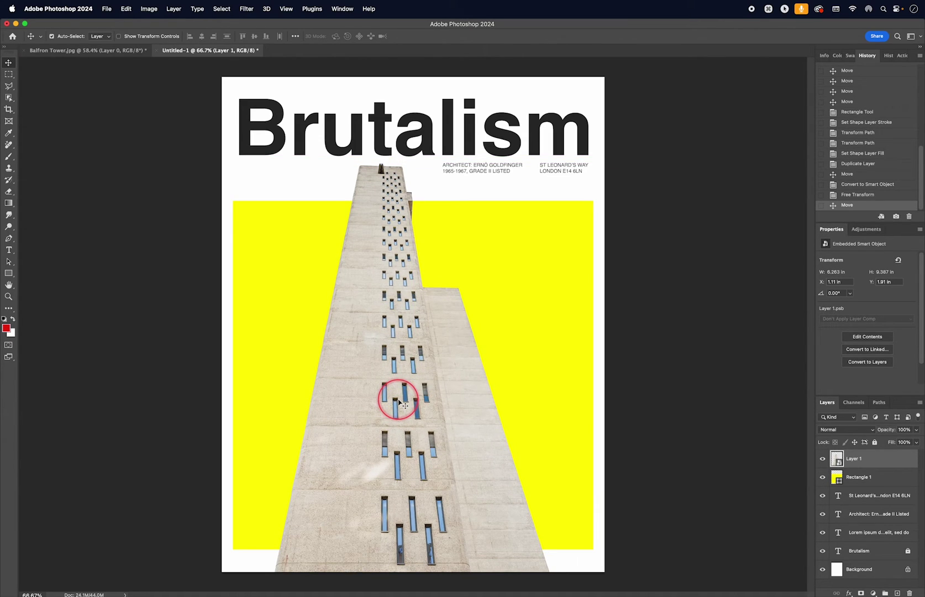
# Nudge the tower cut-out to X 1.15 in, Y 1.83 in, just under the Brutalism heading.
pyautogui.press('Up')
pyautogui.press('Up')
pyautogui.press('Up')
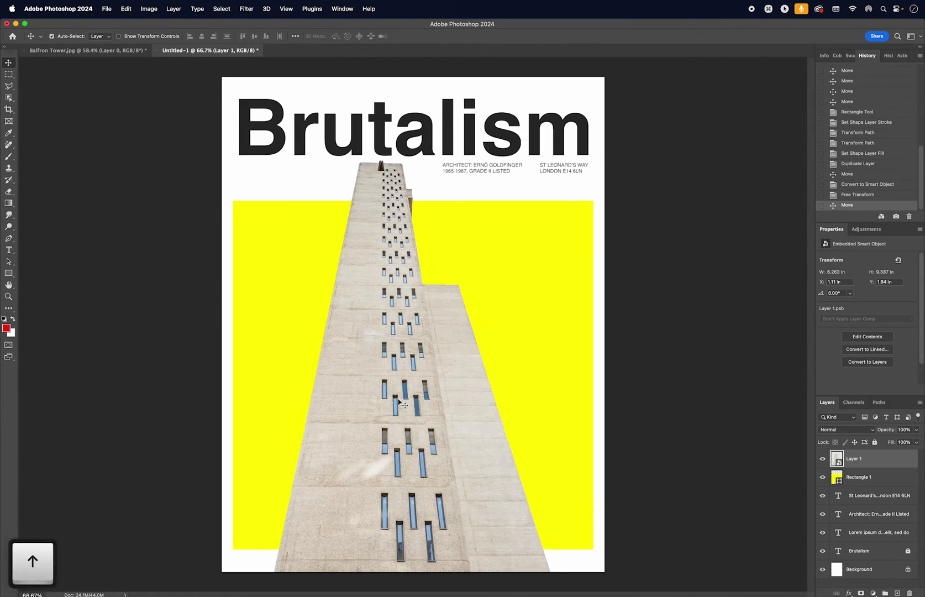
pyautogui.press('Down')
pyautogui.press('Right')
pyautogui.press('Right')
pyautogui.press('Right')
pyautogui.press('Right')
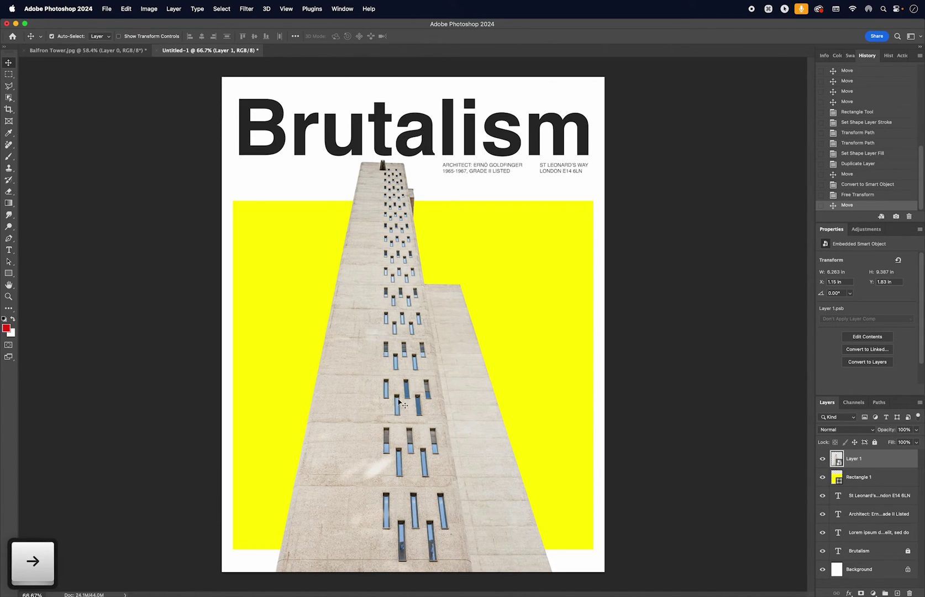
pyautogui.press('Right')
pyautogui.press('Right')
pyautogui.press('Left')
pyautogui.press('Left')
pyautogui.press('Left')
pyautogui.press('Left')
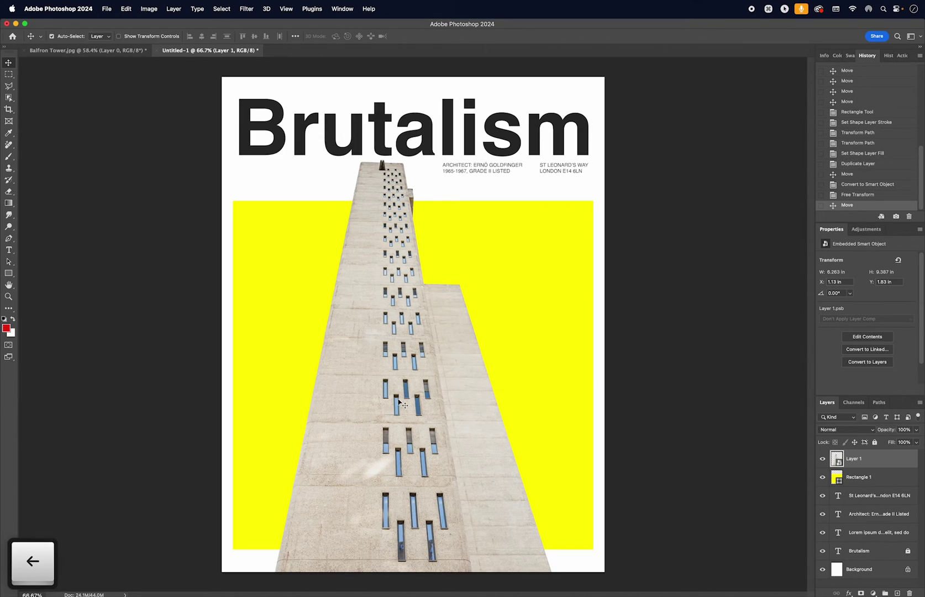
pyautogui.moveTo(405, 176)
pyautogui.mouseDown()
pyautogui.moveTo(380, 165)
pyautogui.moveTo(381, 116)
pyautogui.moveTo(400, 186)
pyautogui.mouseUp()
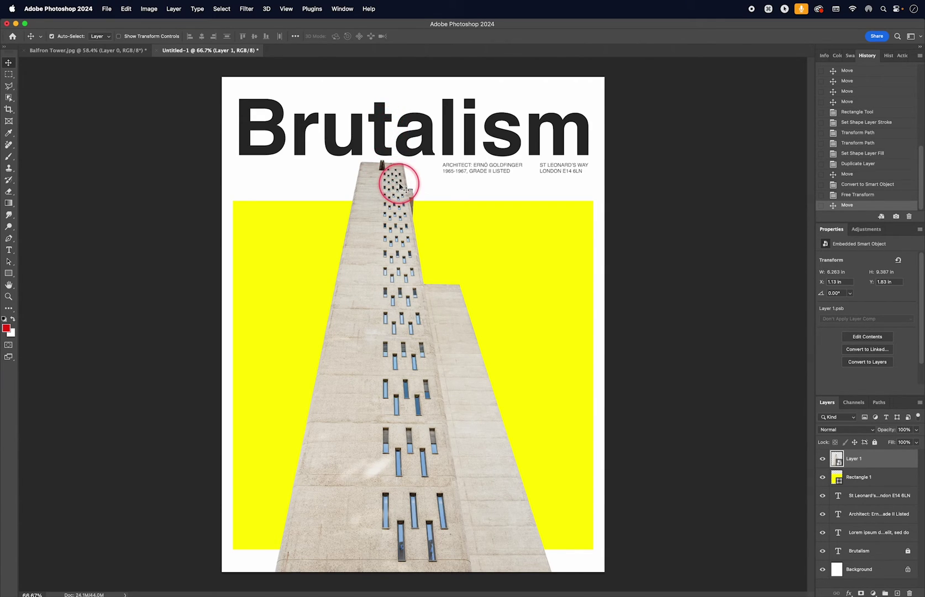
pyautogui.press('Right')
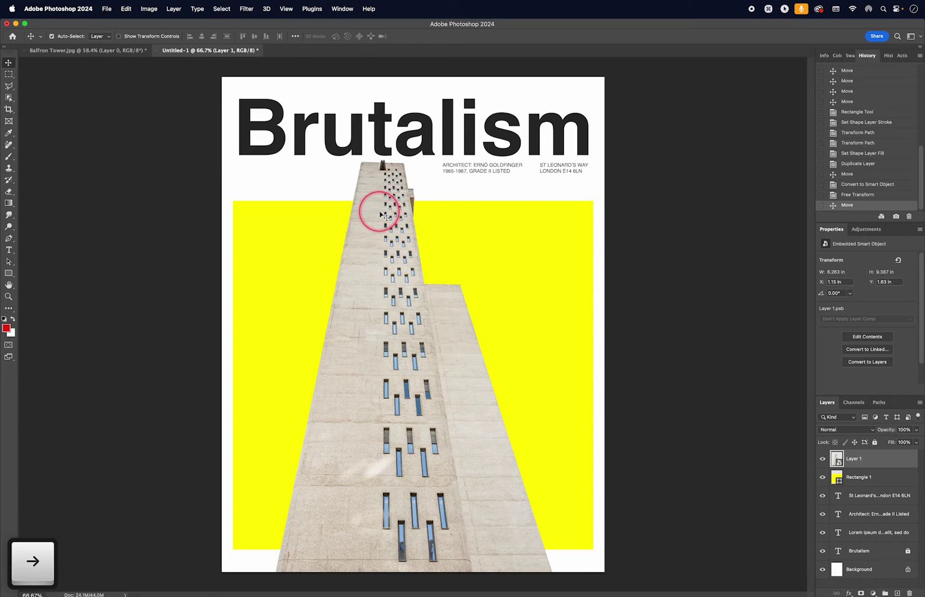
pyautogui.press('Down')
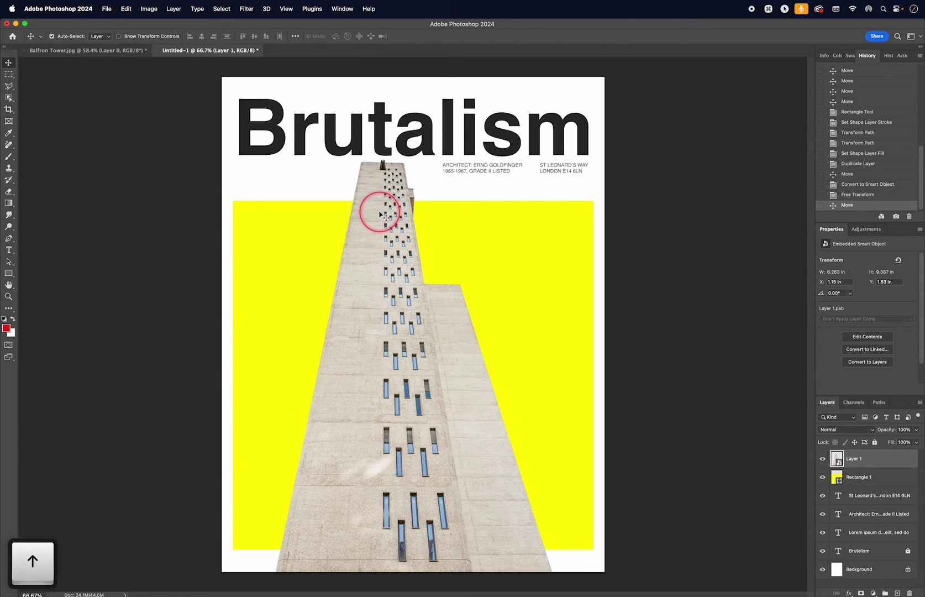
pyautogui.press('Down')
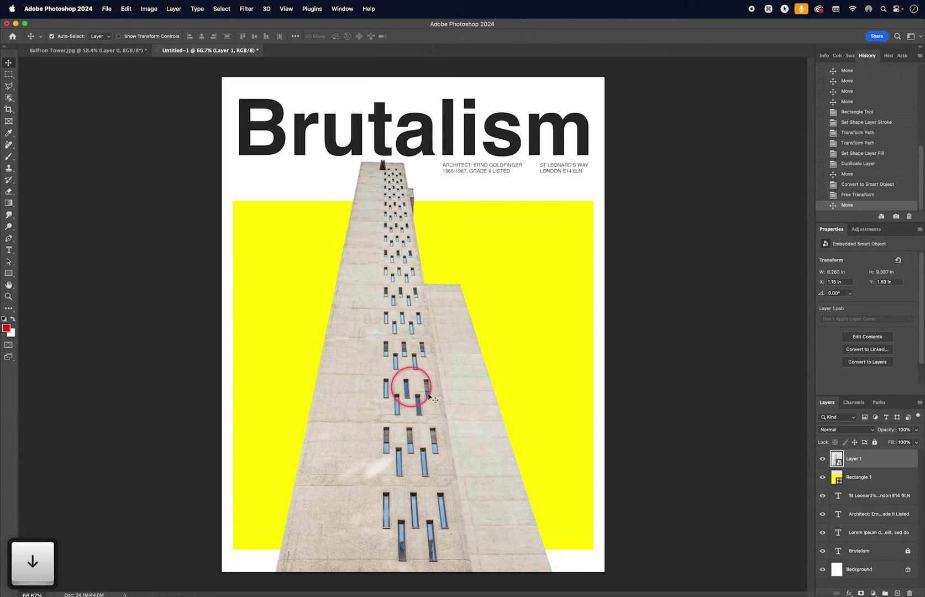
pyautogui.press('Down')
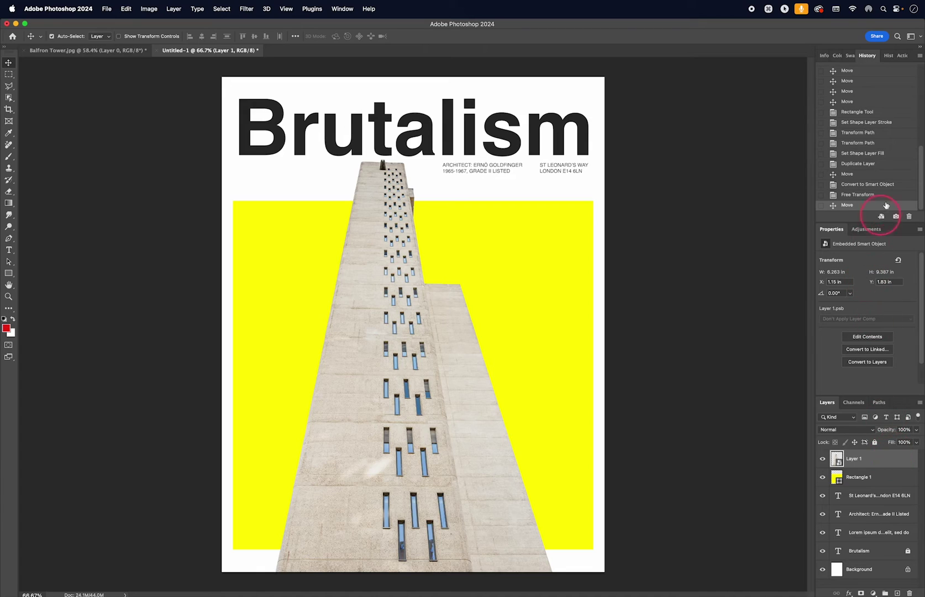
# Add a Black & White 1 adjustment layer clipped to the tower layer.
pyautogui.click(875, 230)
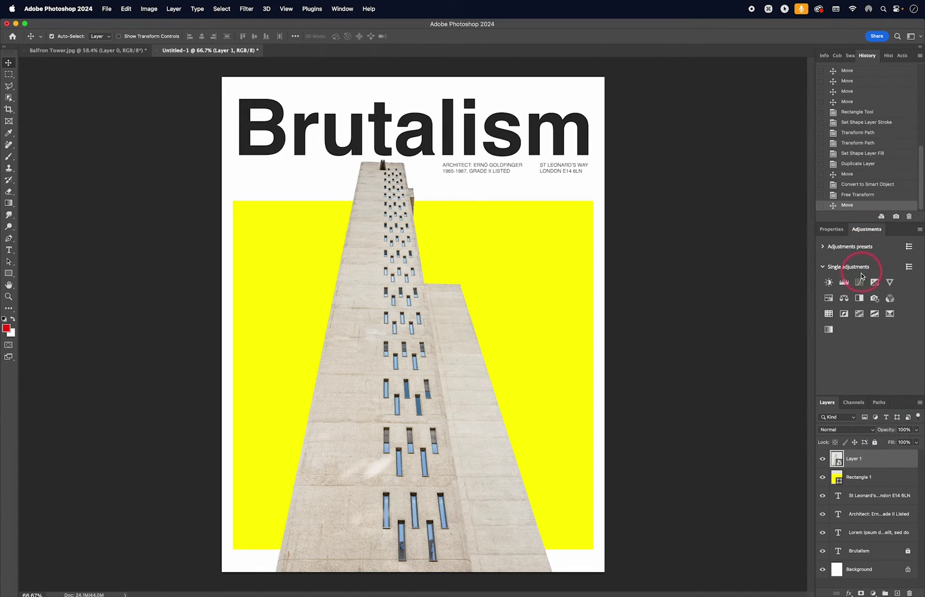
pyautogui.press('alt')
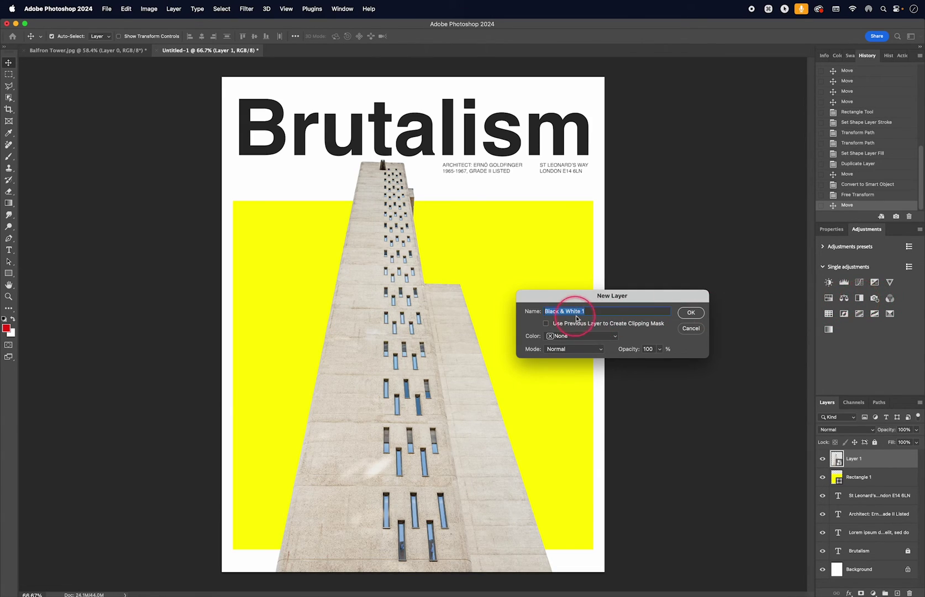
pyautogui.click(545, 324)
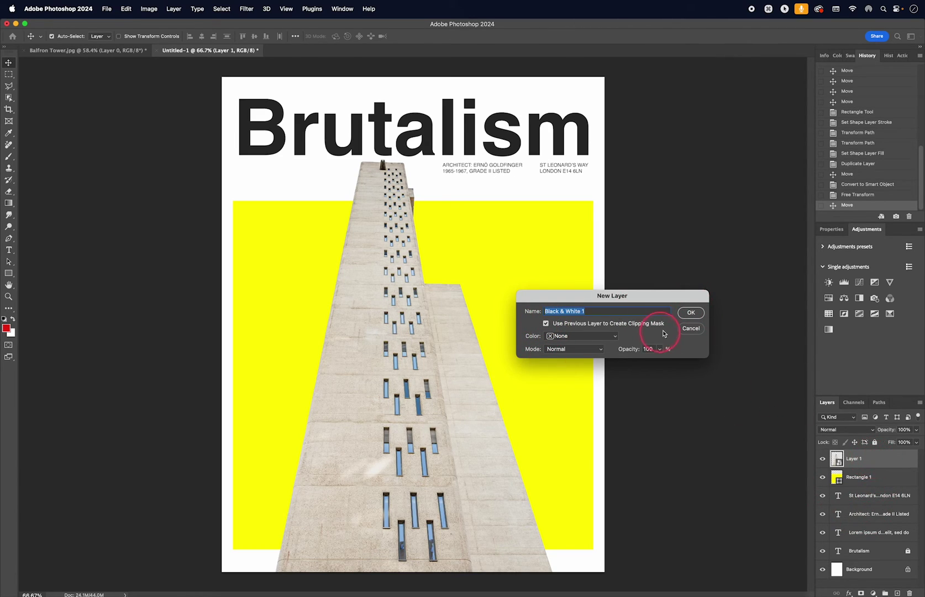
pyautogui.click(689, 313)
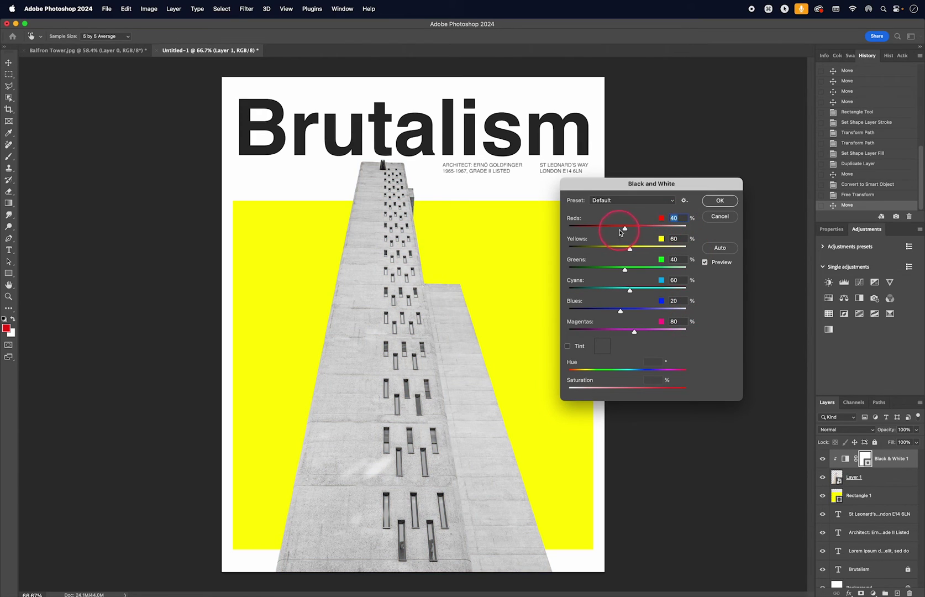
# Set the Black & White conversion to Yellows 102 and Reds 97.
pyautogui.moveTo(629, 251); pyautogui.dragTo(638, 223)
pyautogui.click(720, 200)
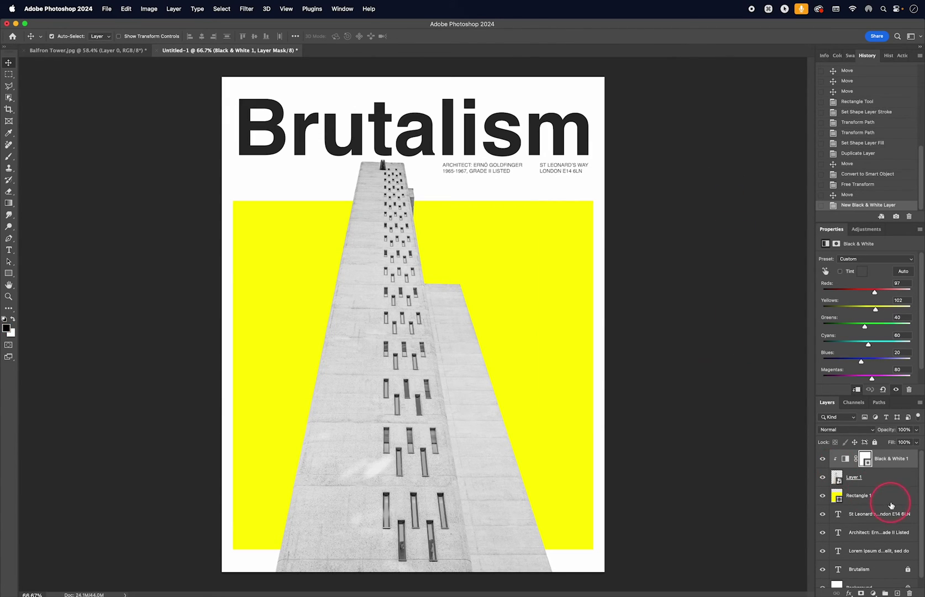
pyautogui.click(866, 228)
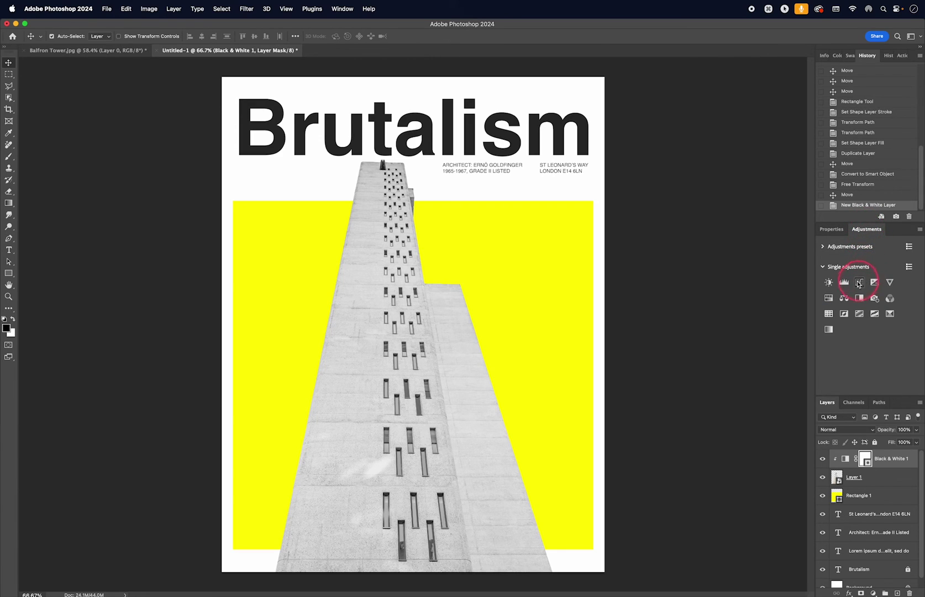
# Add a Curves 1 adjustment layer clipped to the tower.
pyautogui.keyDown('alt'); pyautogui.click(862, 283); pyautogui.keyUp('alt')
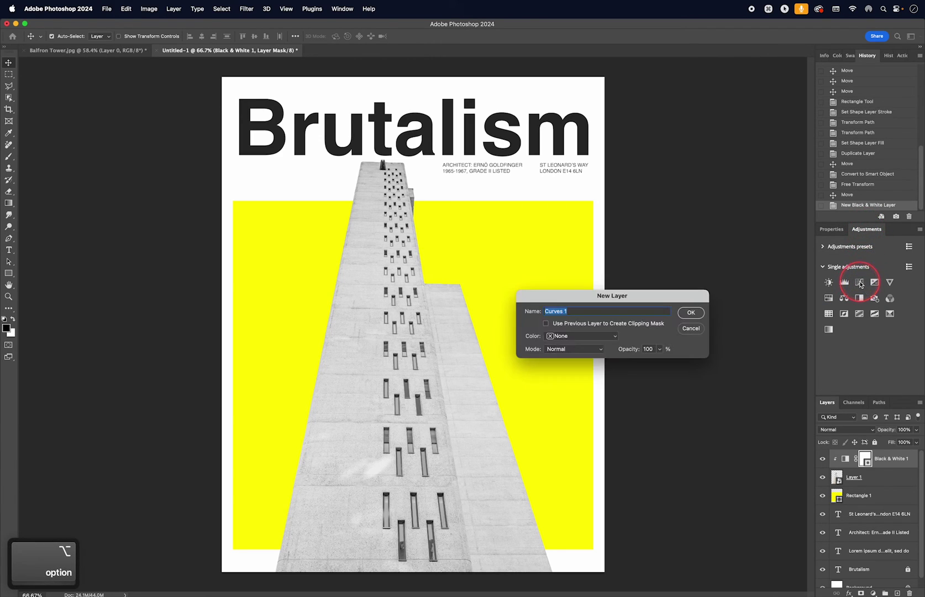
pyautogui.click(622, 328)
pyautogui.click(691, 313)
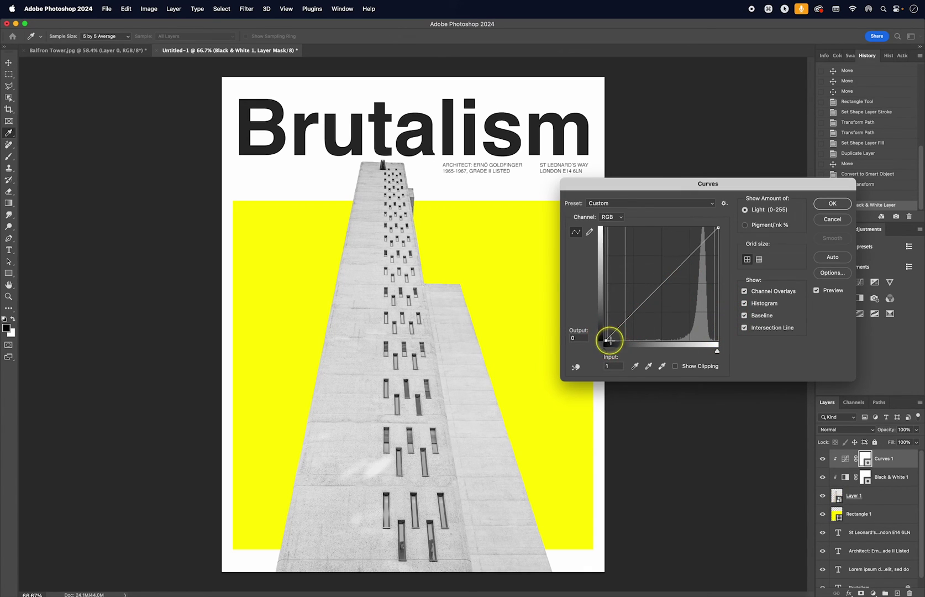
# Move the black point in and shape an S-curve for stronger tower contrast.
pyautogui.moveTo(610, 340); pyautogui.dragTo(622, 343)
pyautogui.moveTo(641, 308); pyautogui.dragTo(653, 312)
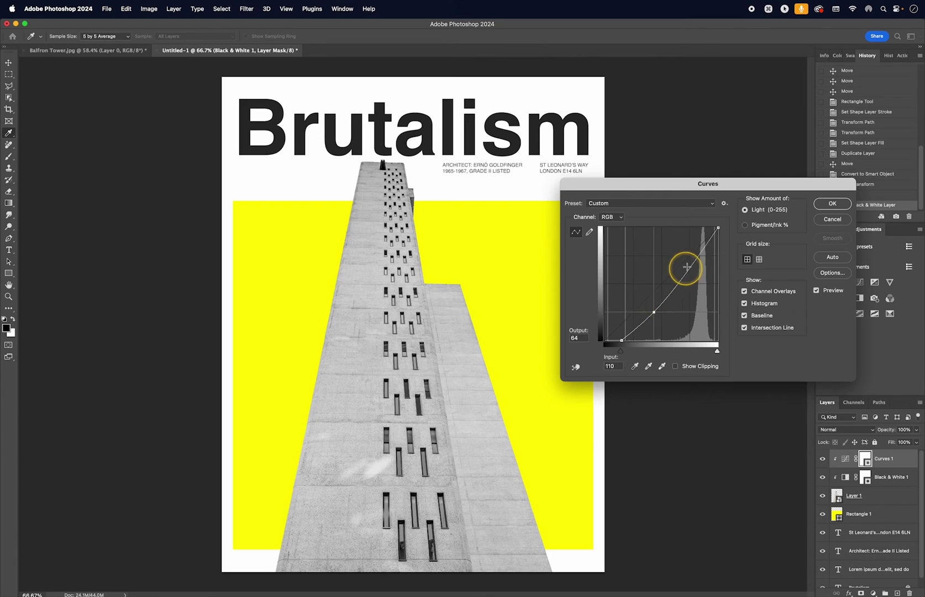
pyautogui.moveTo(687, 266); pyautogui.dragTo(686, 257)
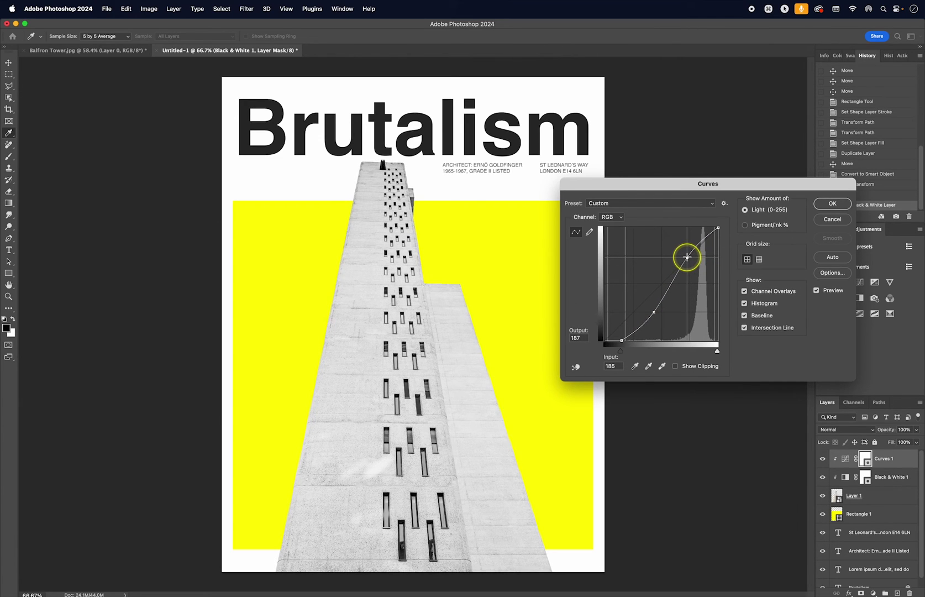
pyautogui.click(832, 205)
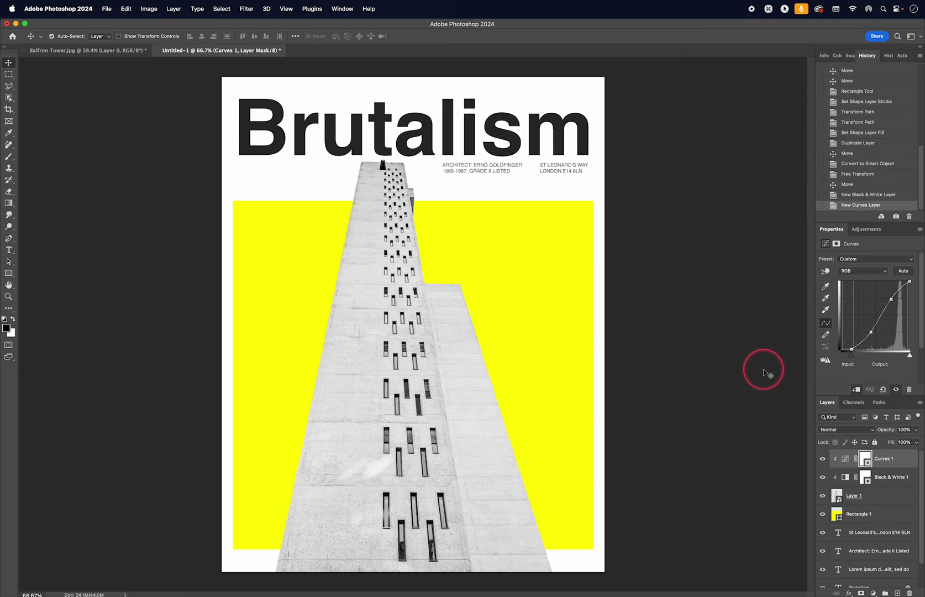
pyautogui.click(886, 498)
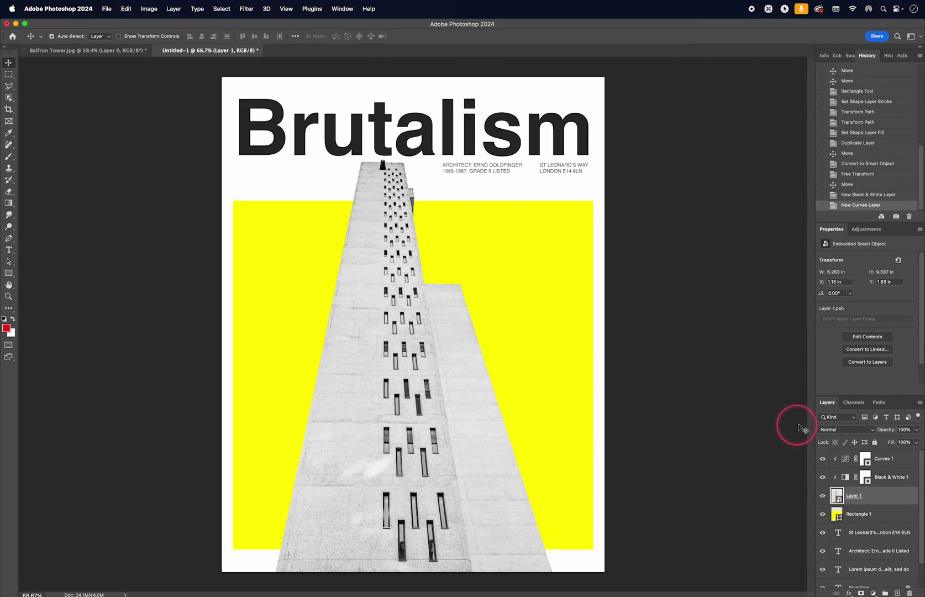
pyautogui.click(834, 429)
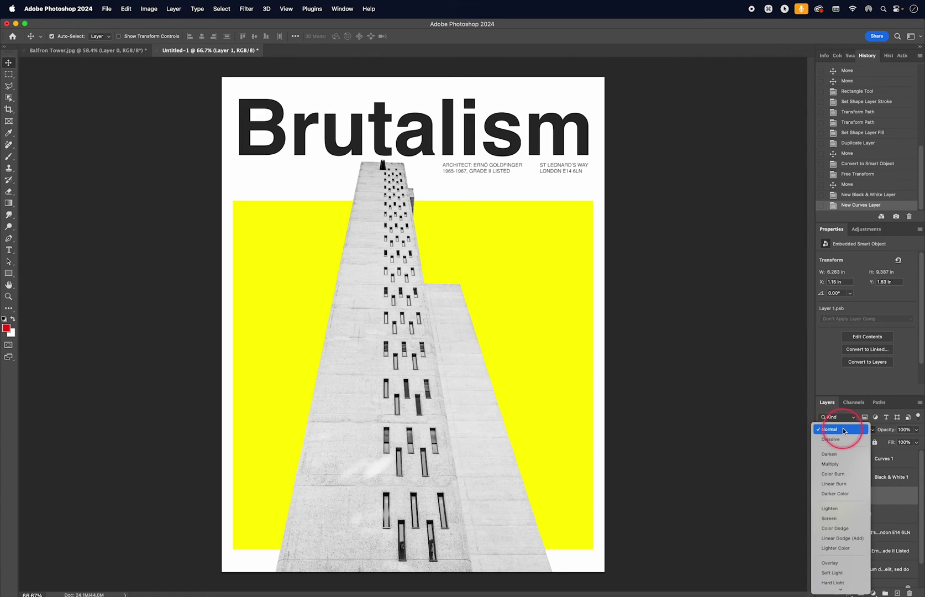
pyautogui.click(826, 464)
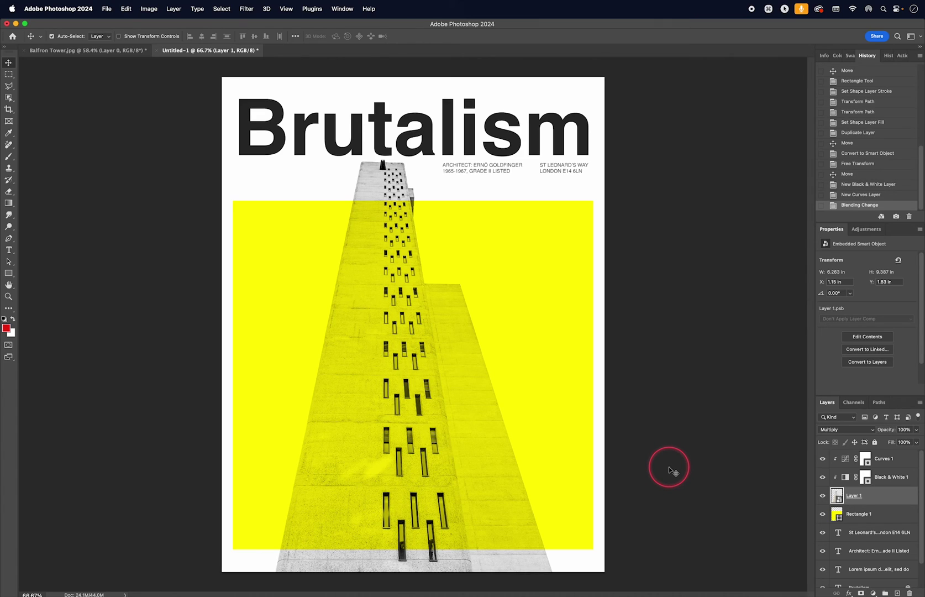
pyautogui.click(864, 196)
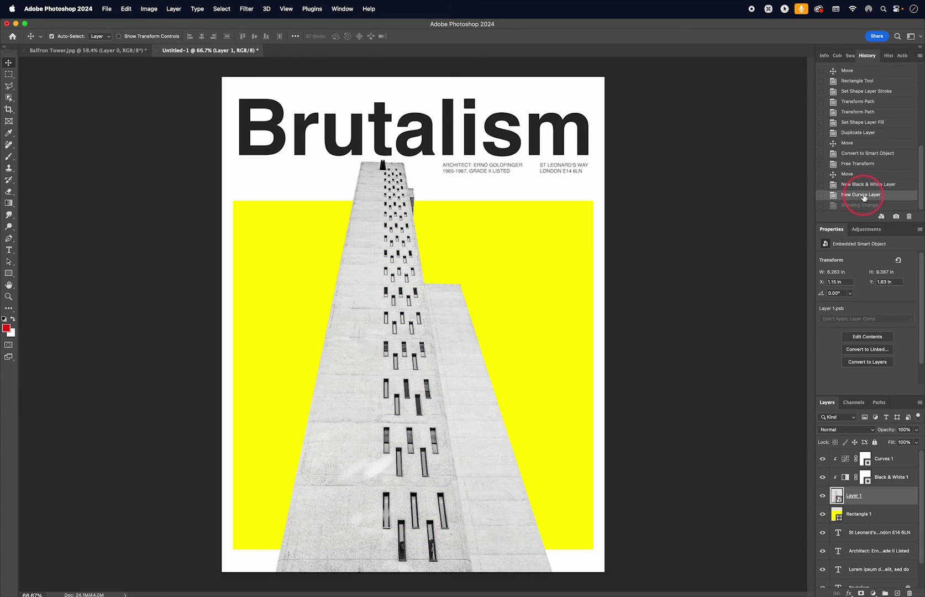
pyautogui.click(901, 461)
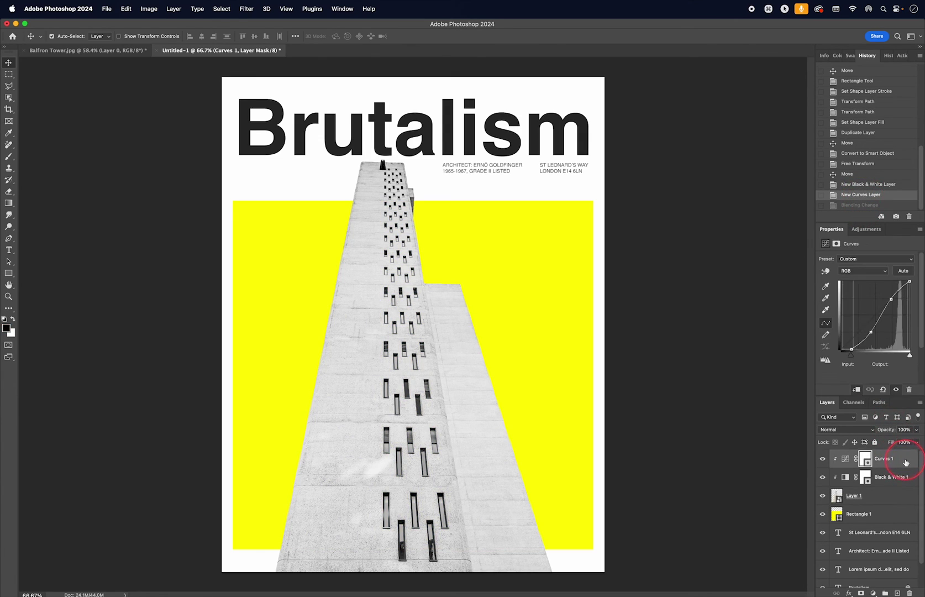
# Add a Hue/Saturation 1 adjustment layer clipped to the tower.
pyautogui.click(866, 229)
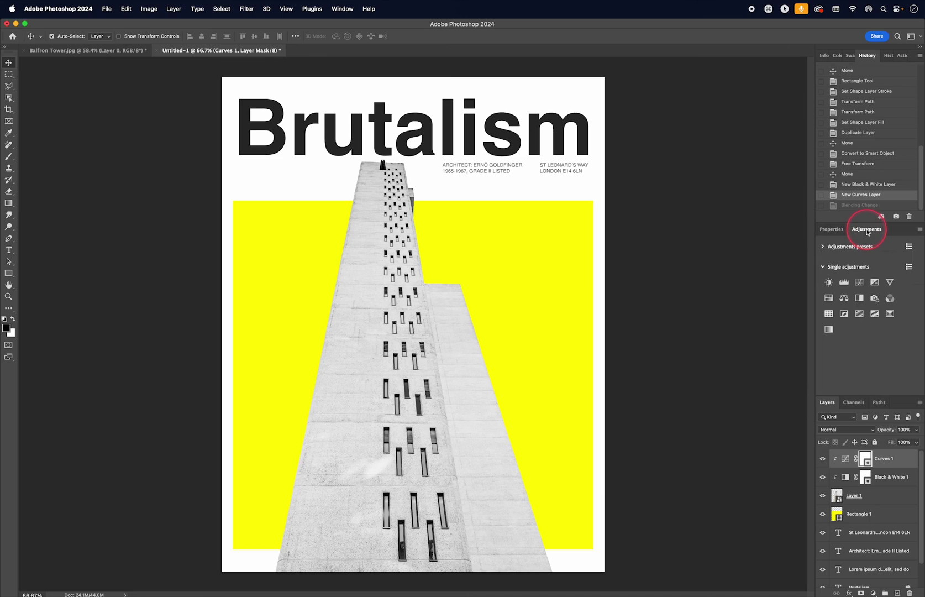
pyautogui.keyDown('alt'); pyautogui.click(828, 298); pyautogui.keyUp('alt')
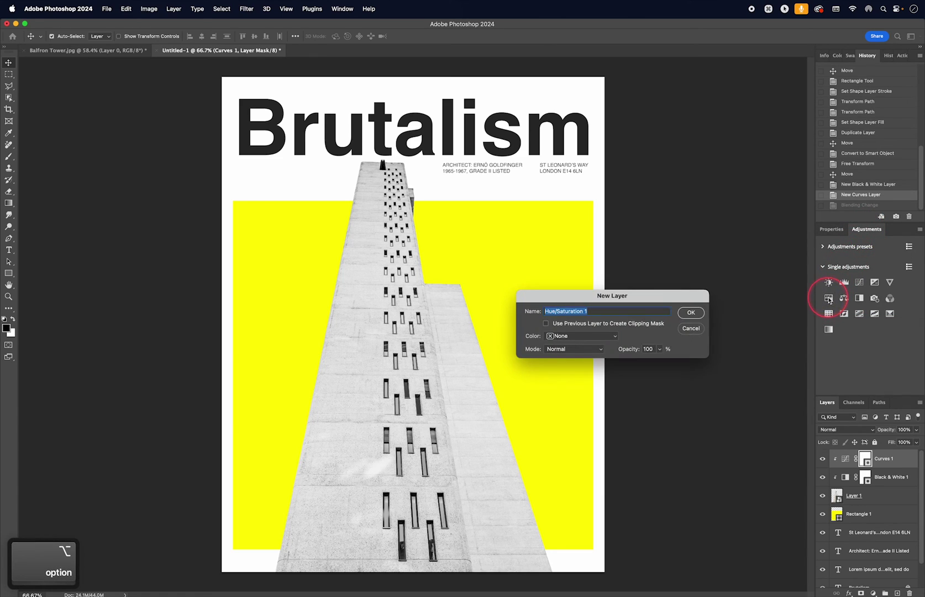
pyautogui.click(547, 324)
pyautogui.click(699, 312)
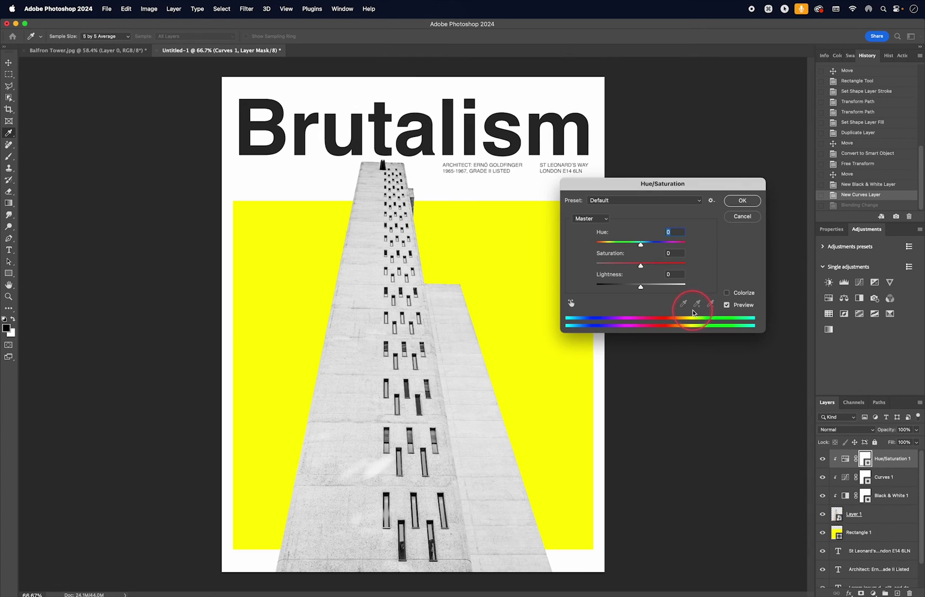
# Colorize the tower pale cyan-blue with Hue +203 and Saturation 46.
pyautogui.click(741, 295)
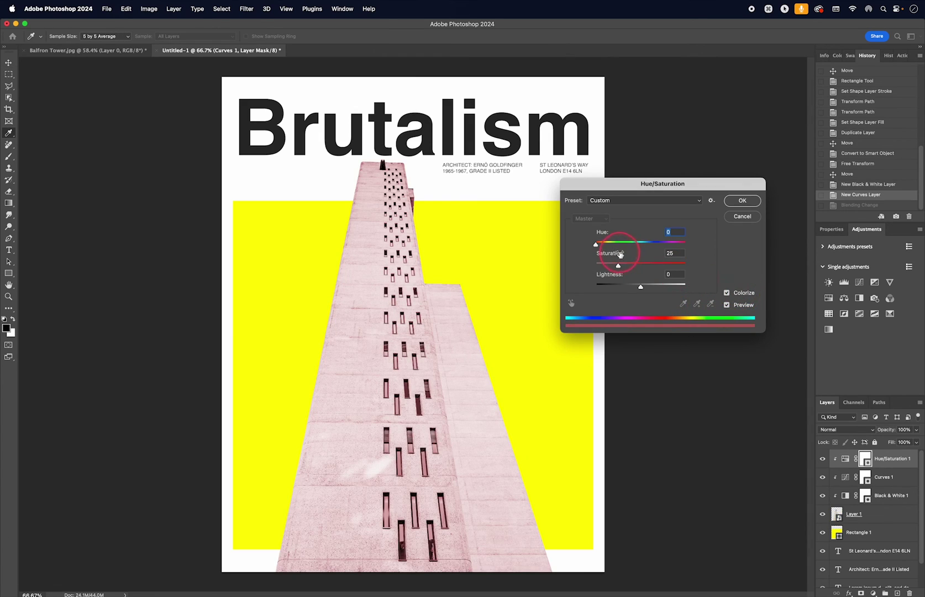
pyautogui.moveTo(633, 244); pyautogui.dragTo(636, 265)
pyautogui.click(747, 211)
pyautogui.click(743, 202)
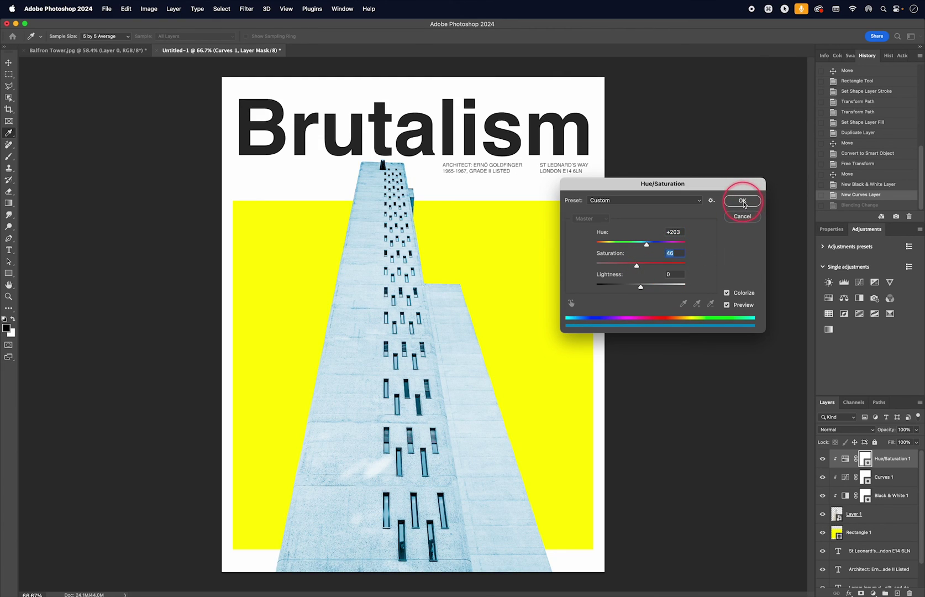